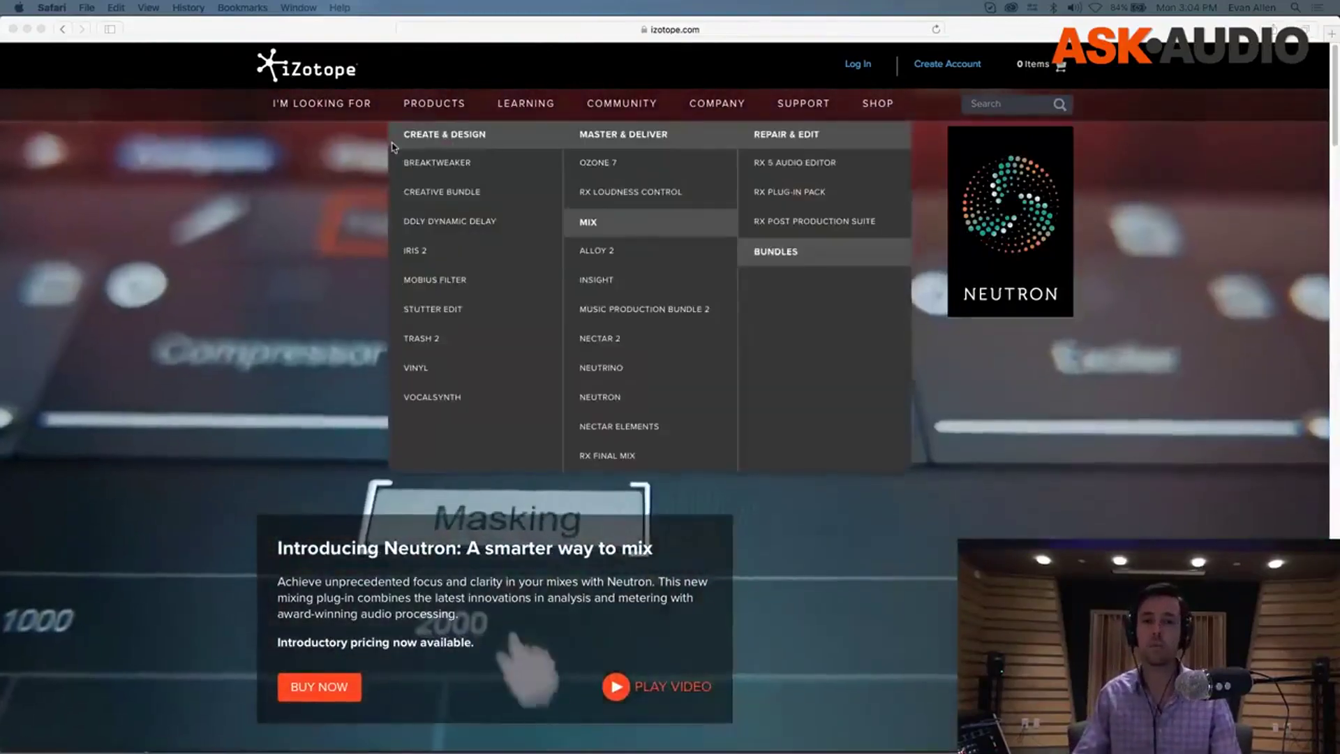
Switch to the Logic Pro X project, look through its tracks and open Neutron on the Stereo Out channel
click(236, 164)
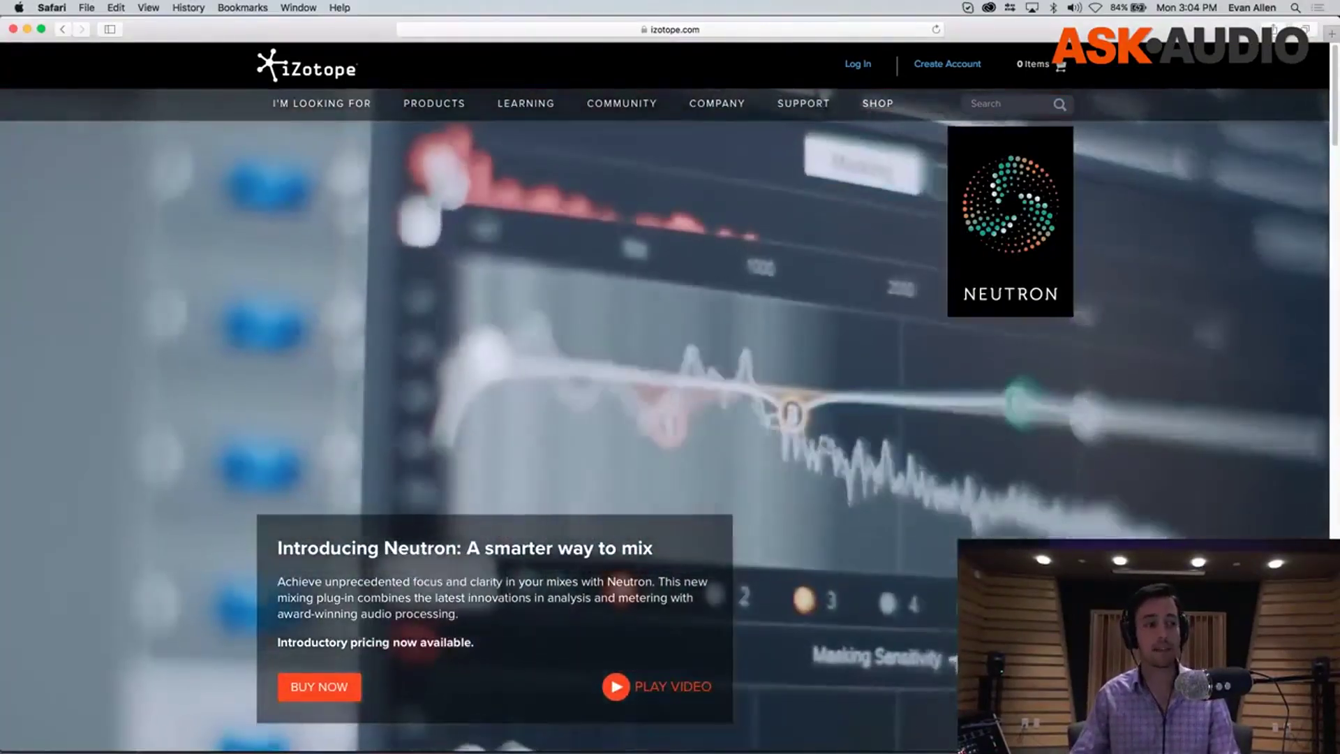
key(super+Tab)
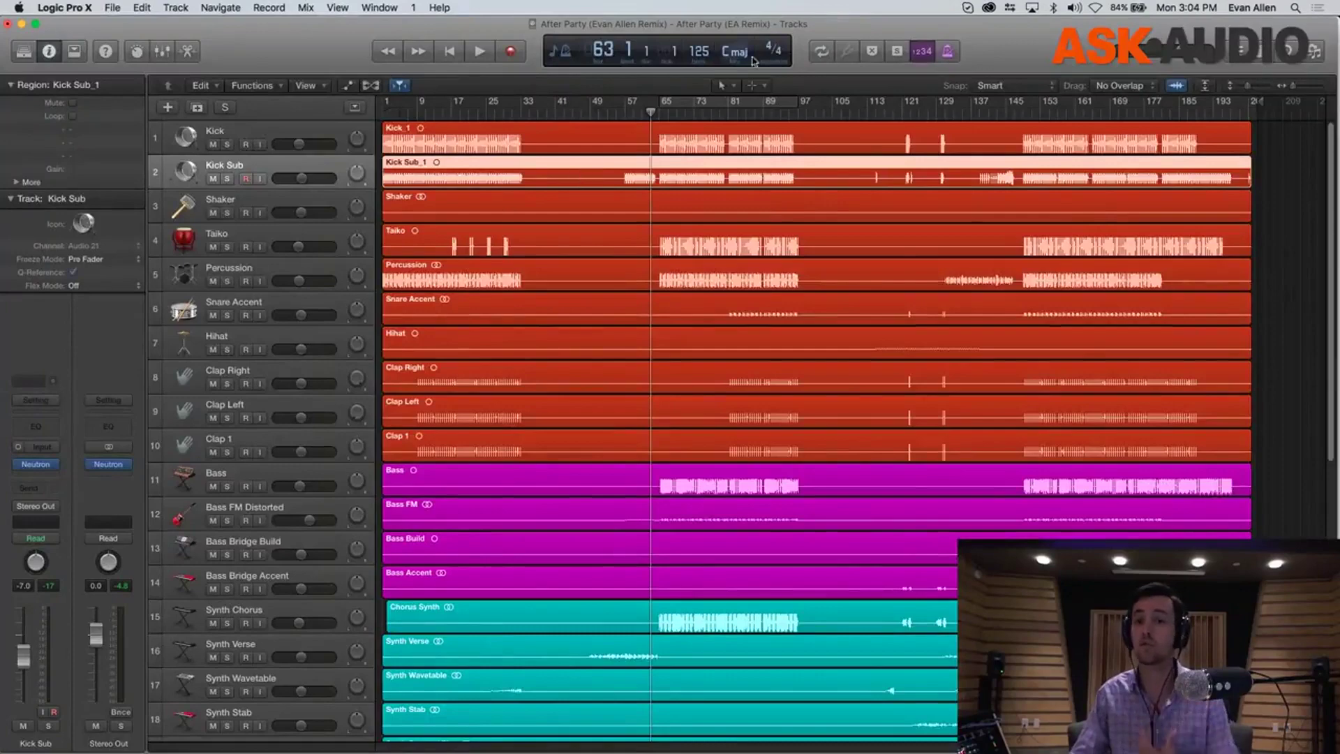
scroll(674, 454, down, 12)
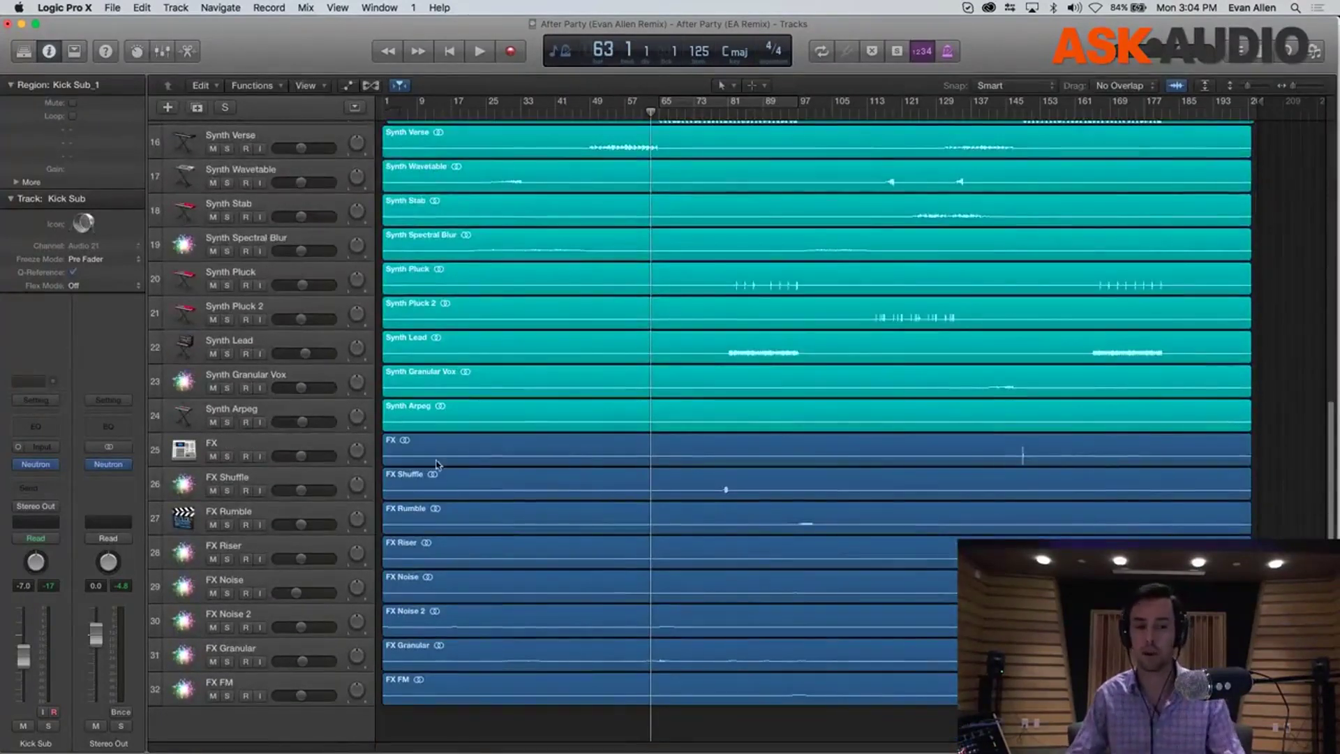
click(108, 465)
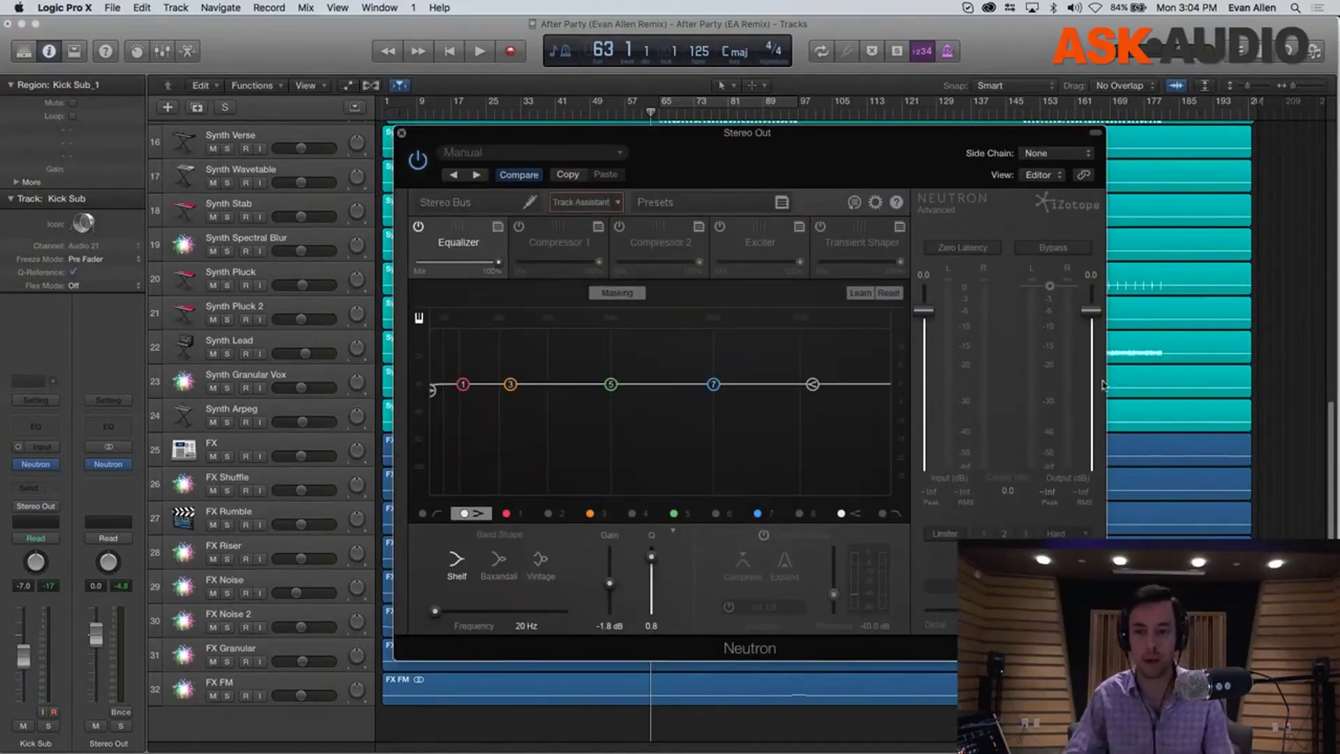
scroll(1162, 379, up, 12)
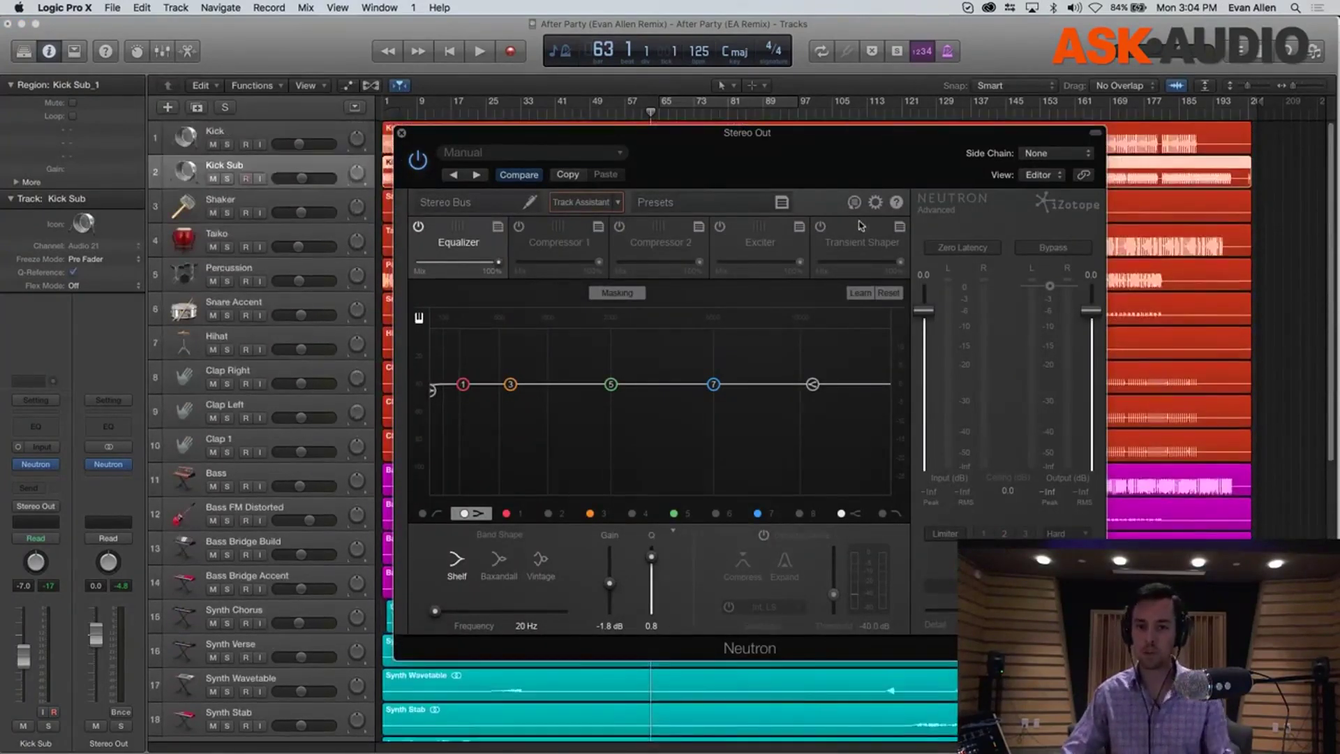
Play the song from bar 60 while watching Stereo Out's Neutron spectrum, and close the plug-in window
drag(802, 153, 803, 285)
click(637, 117)
drag(799, 299, 714, 141)
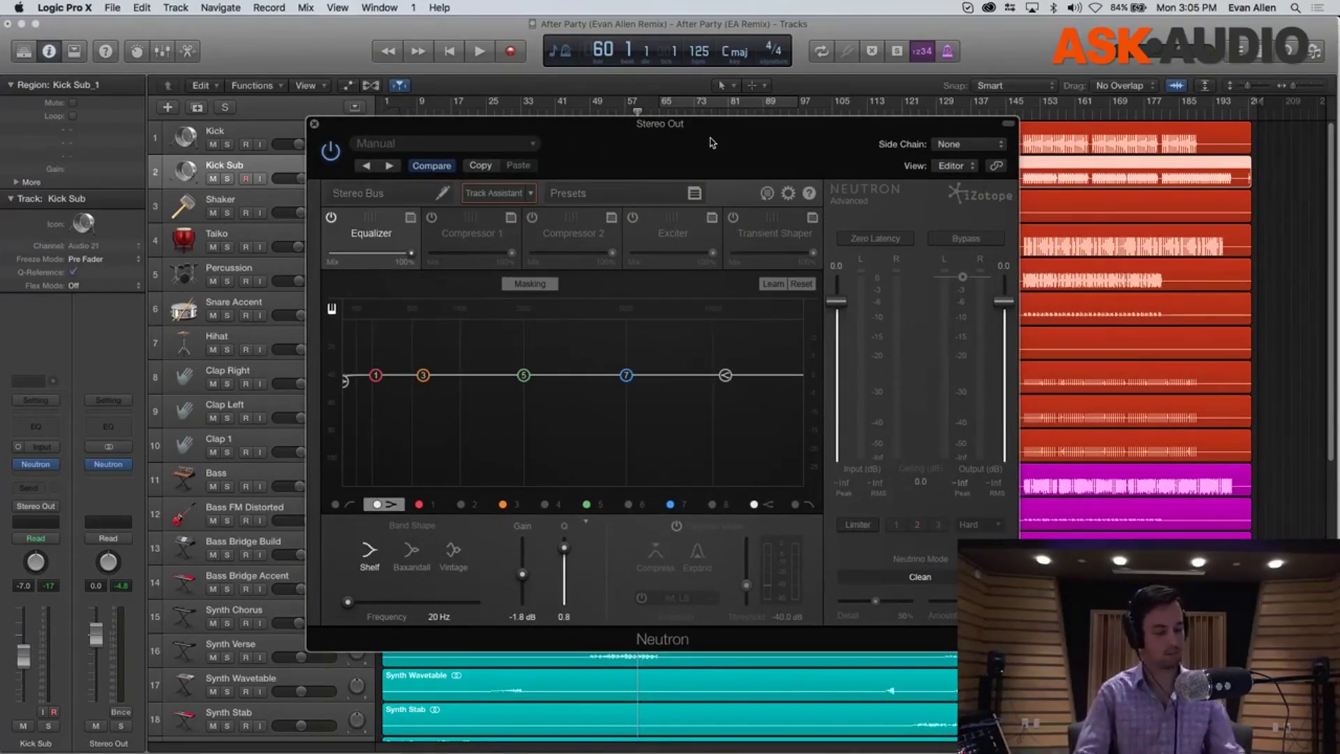
key(space)
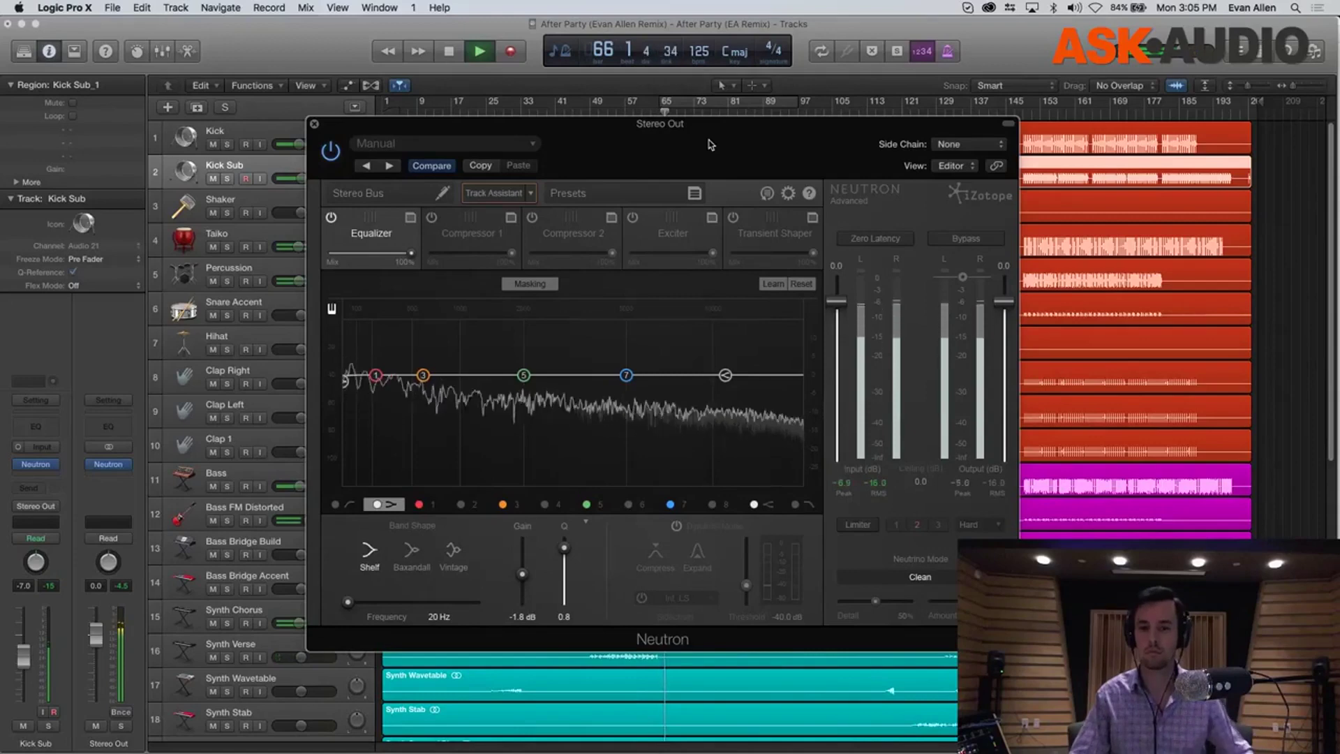
drag(710, 145, 707, 272)
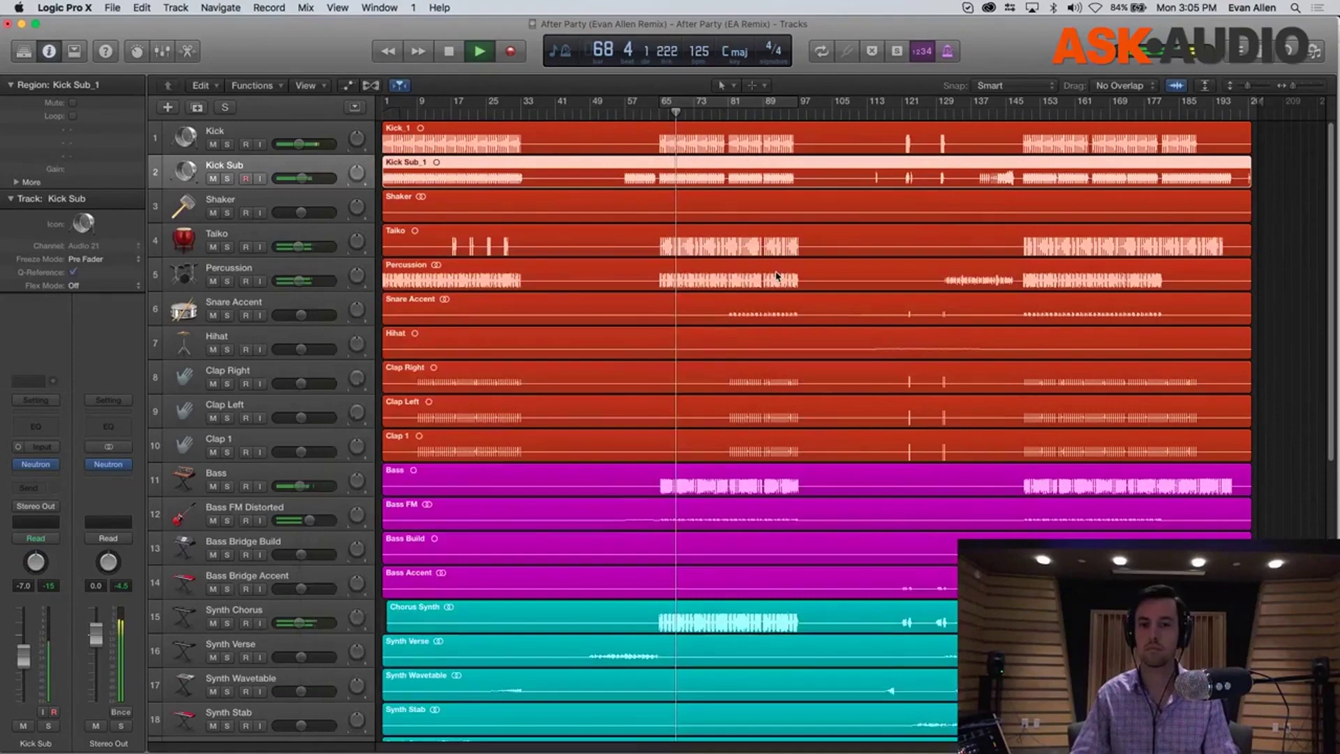
click(311, 251)
Open the mixer in its own window, adjust its size, and look across the channel strips to Stereo Out
scroll(776, 276, down, 10)
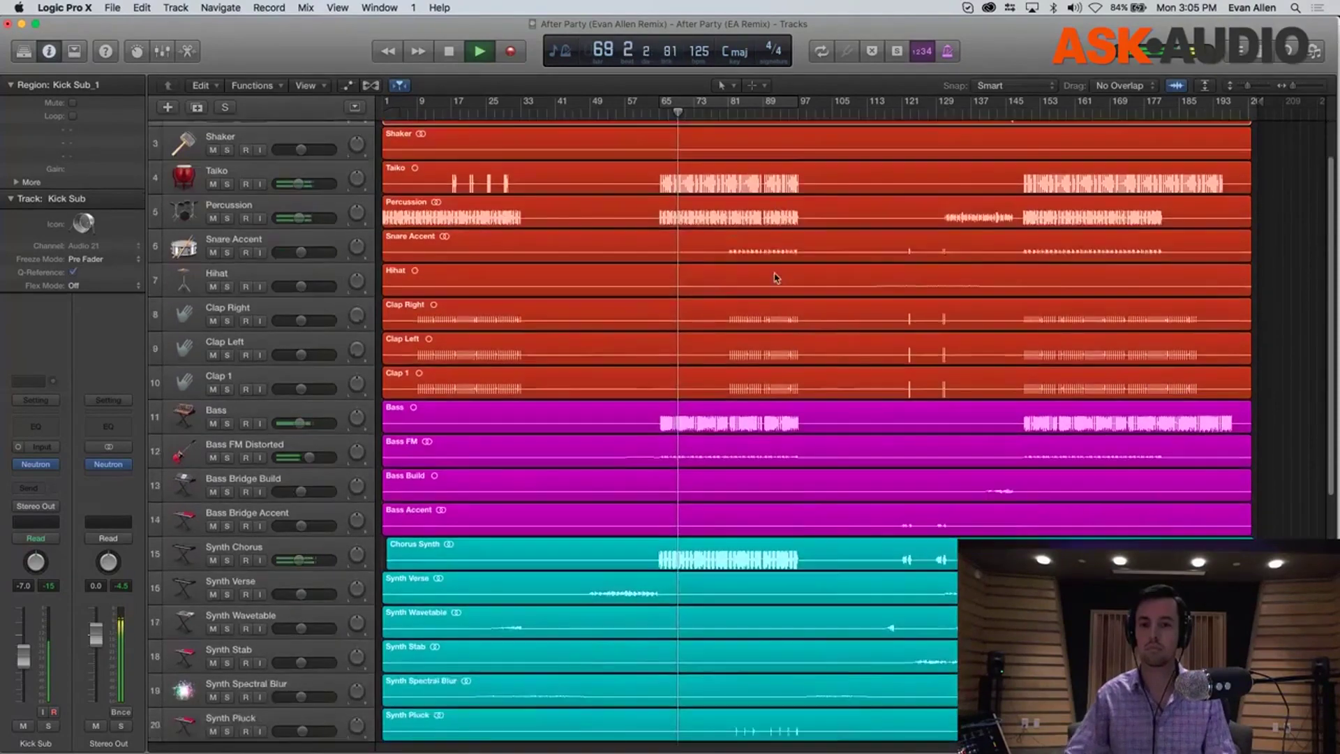
scroll(762, 275, up, 10)
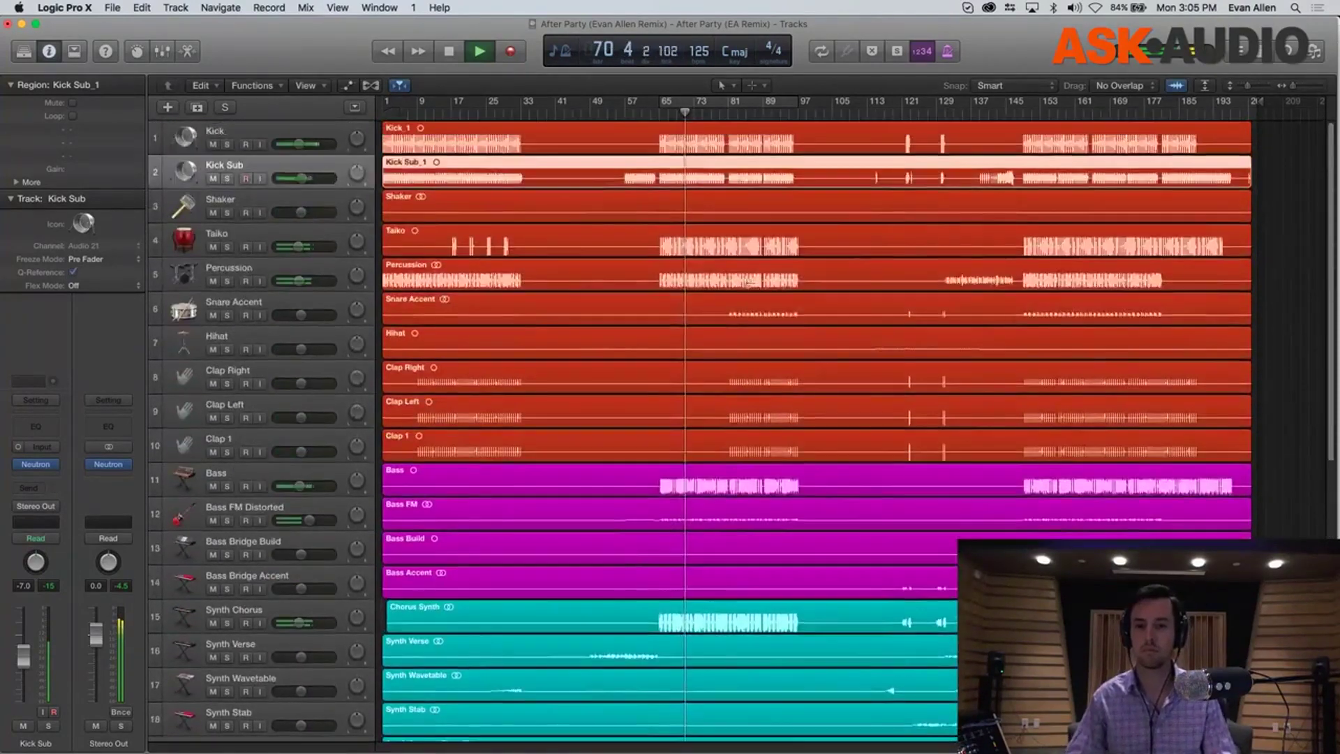
key(x)
drag(740, 260, 440, 159)
drag(467, 576, 439, 542)
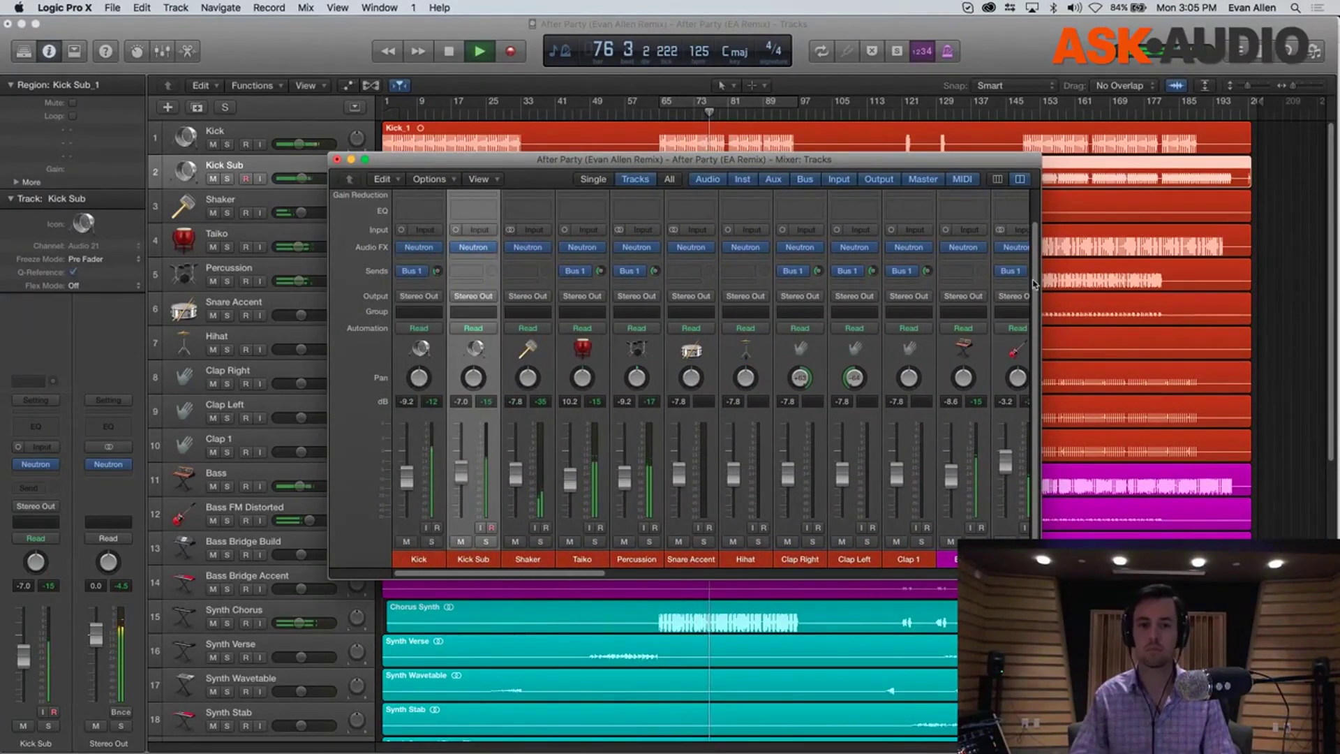
scroll(959, 332, right, 15)
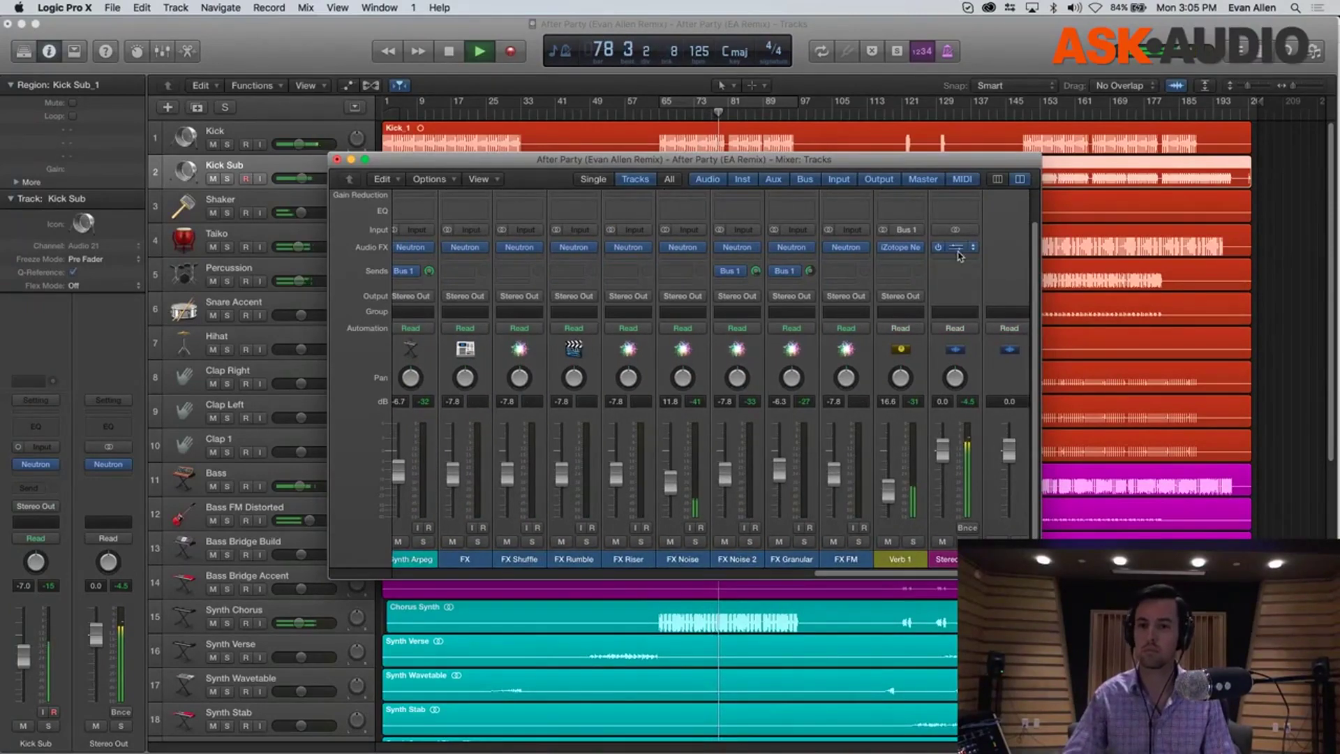
Watch the spectrum in Stereo Out's Neutron until about bar 92, stop playback and close the plug-in
click(957, 248)
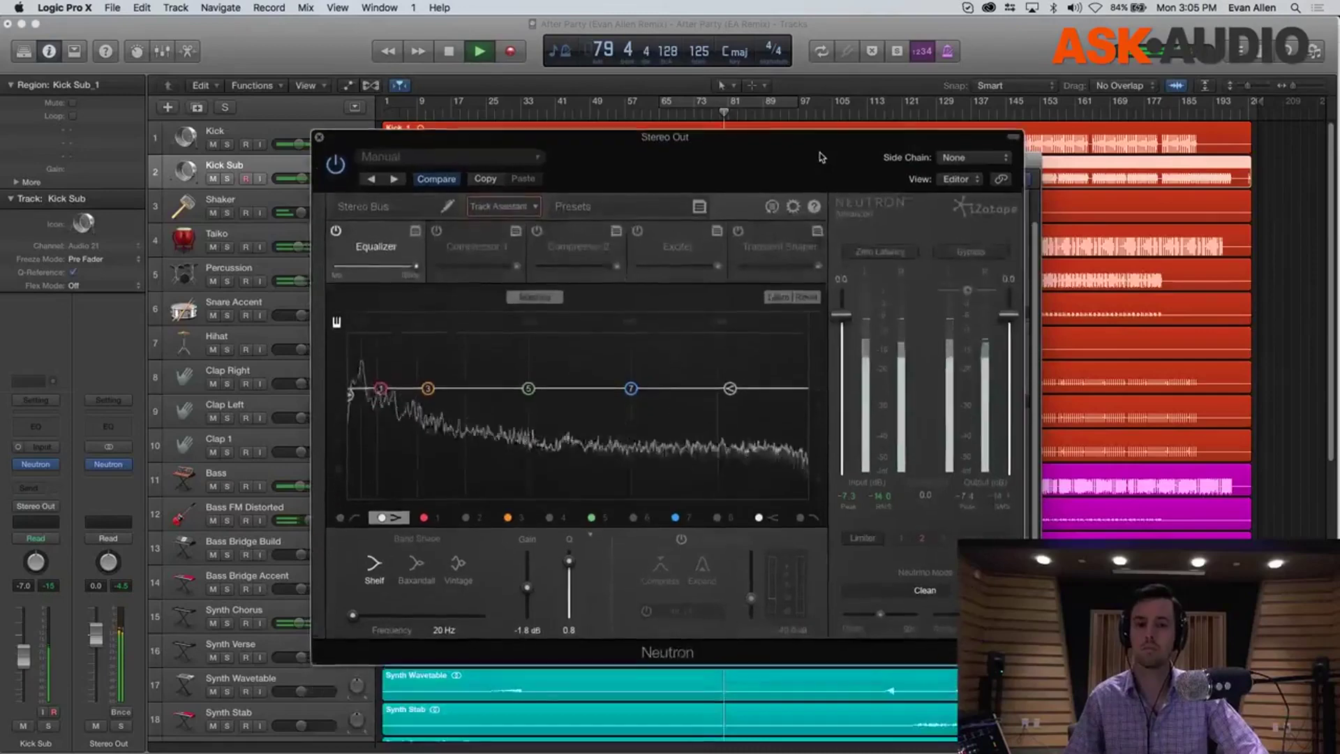
drag(822, 157, 822, 151)
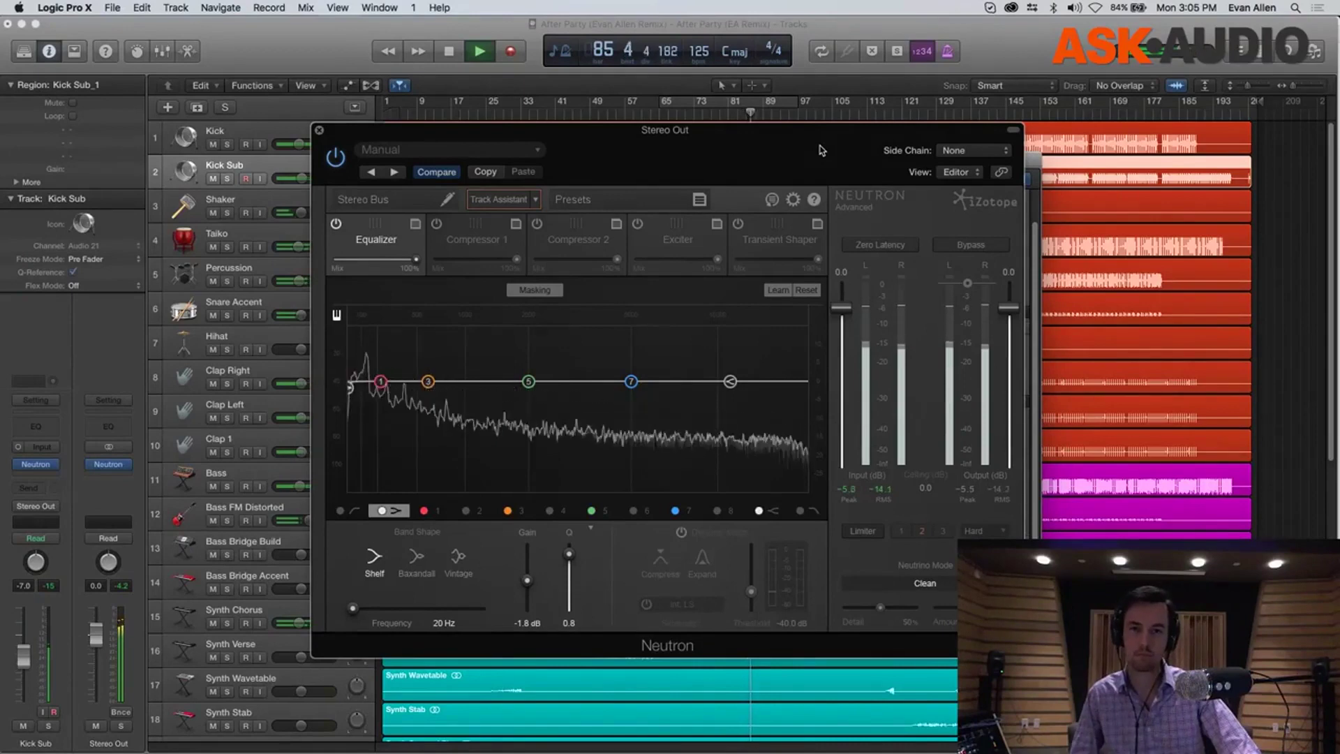
drag(822, 148, 820, 149)
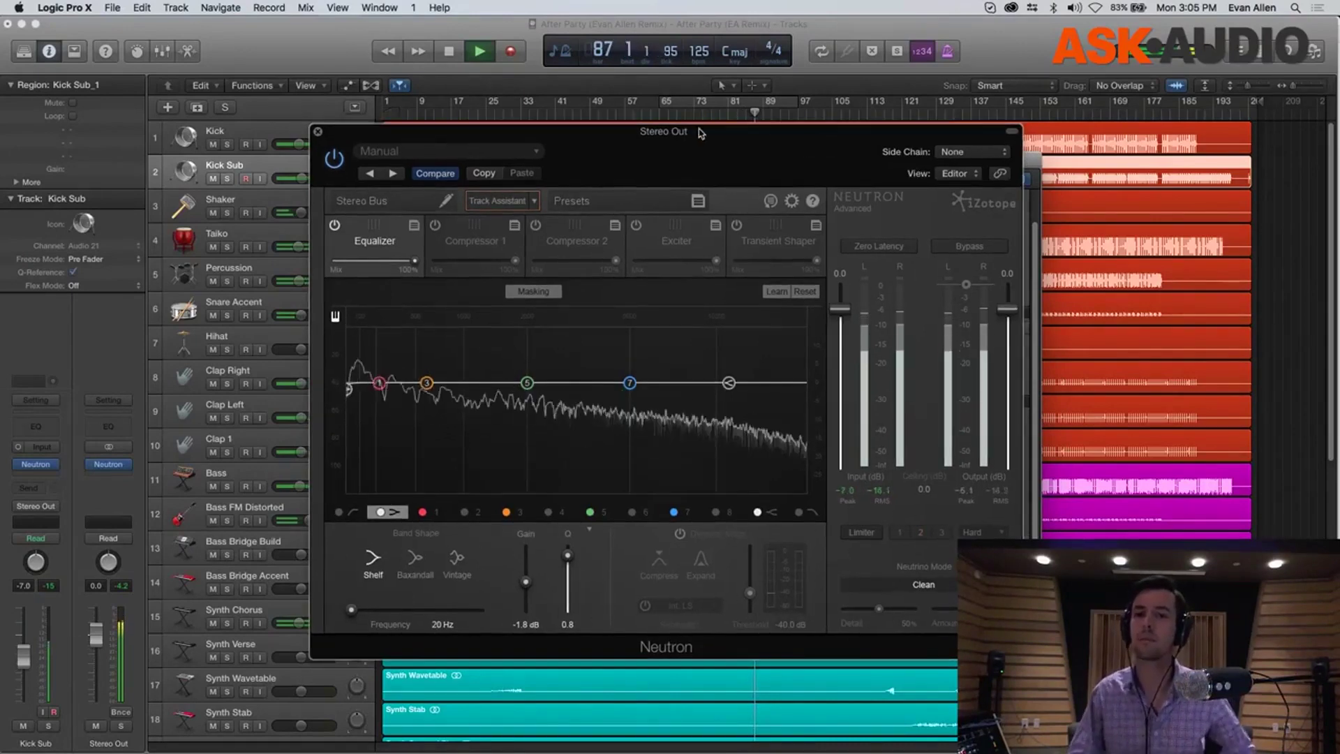
drag(703, 138, 704, 136)
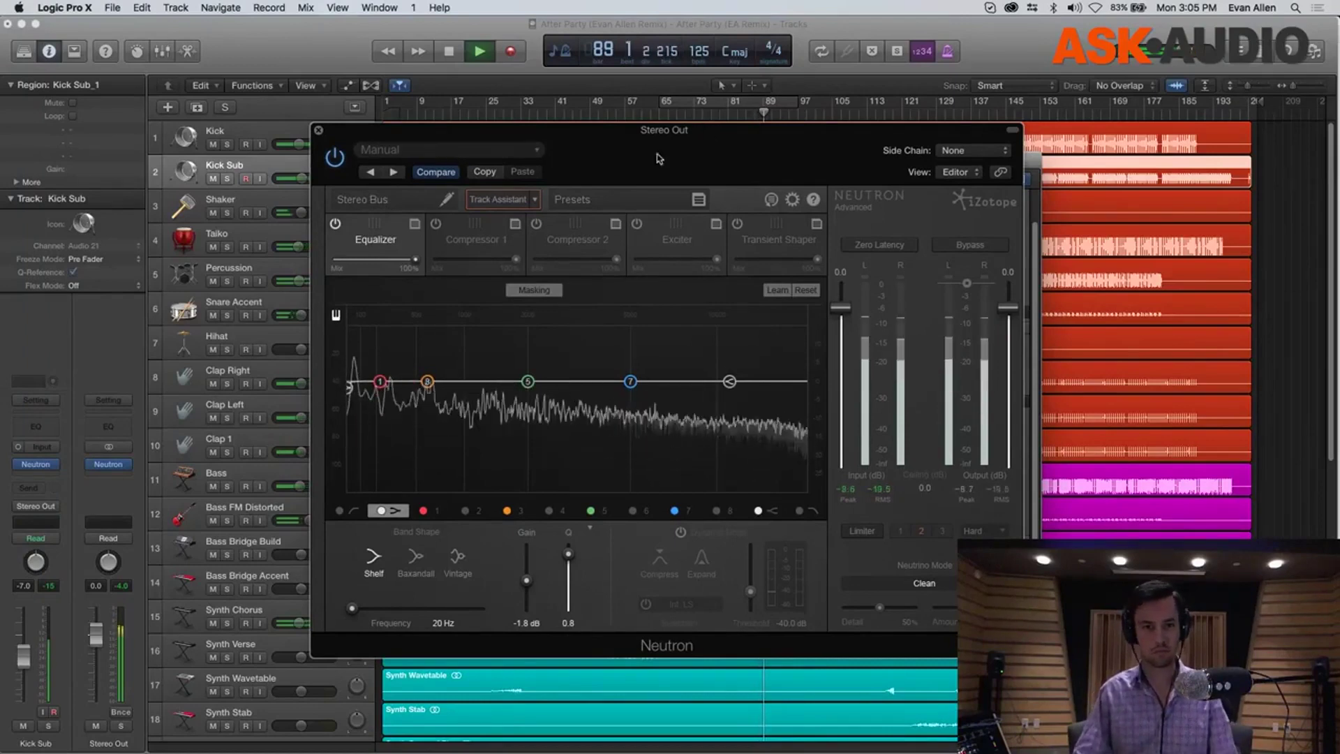
drag(688, 149, 690, 144)
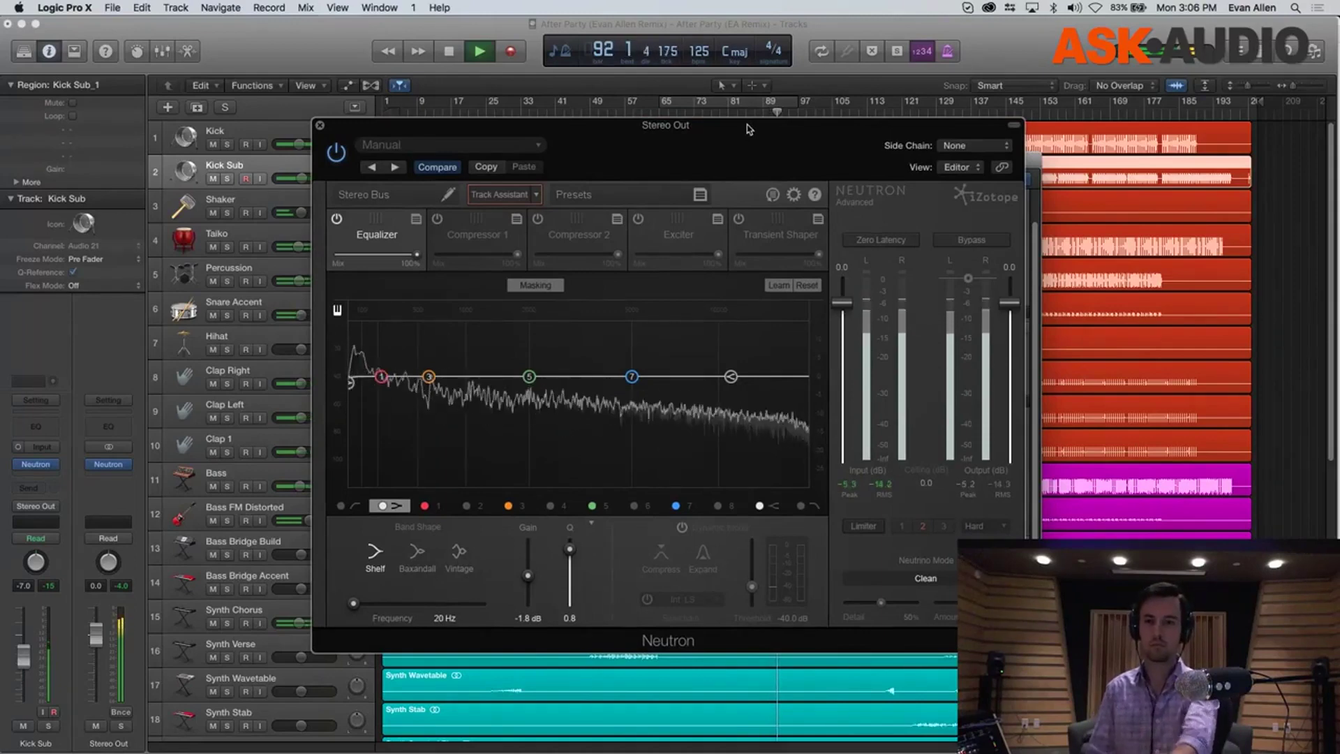
key(space)
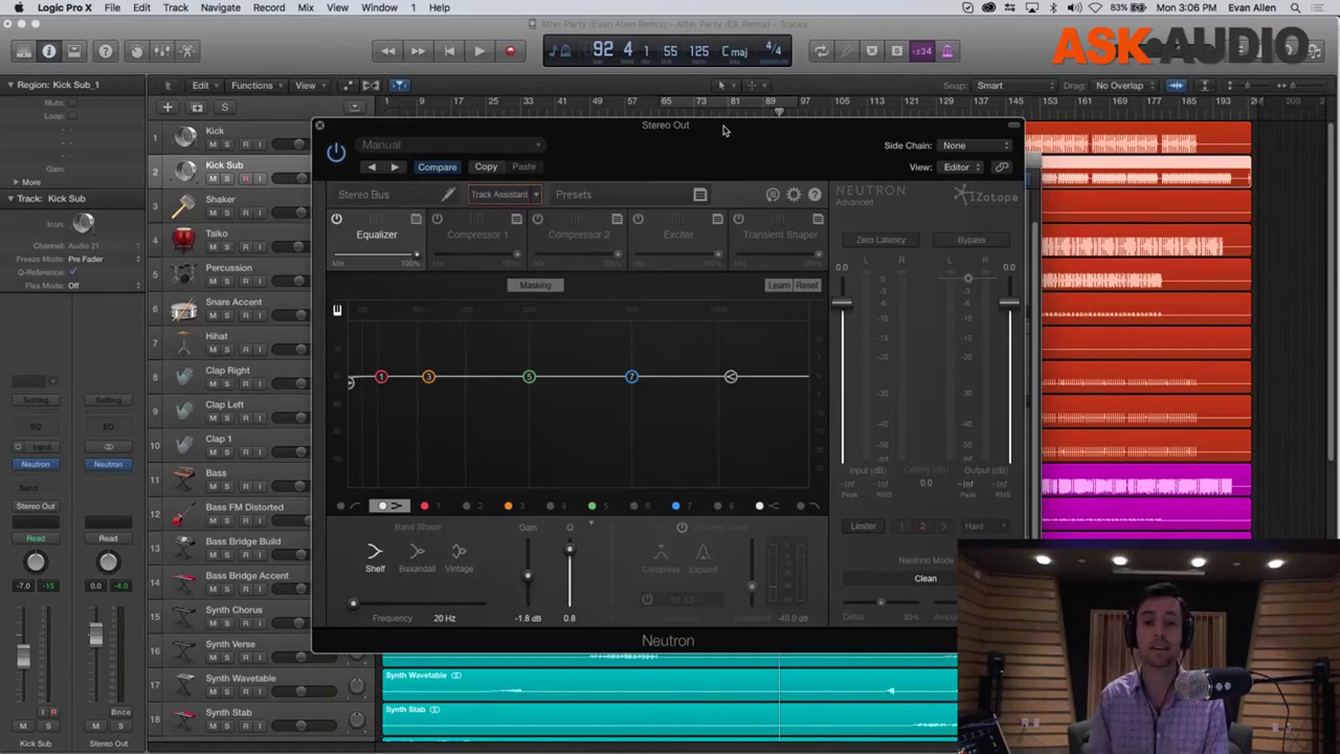
click(320, 126)
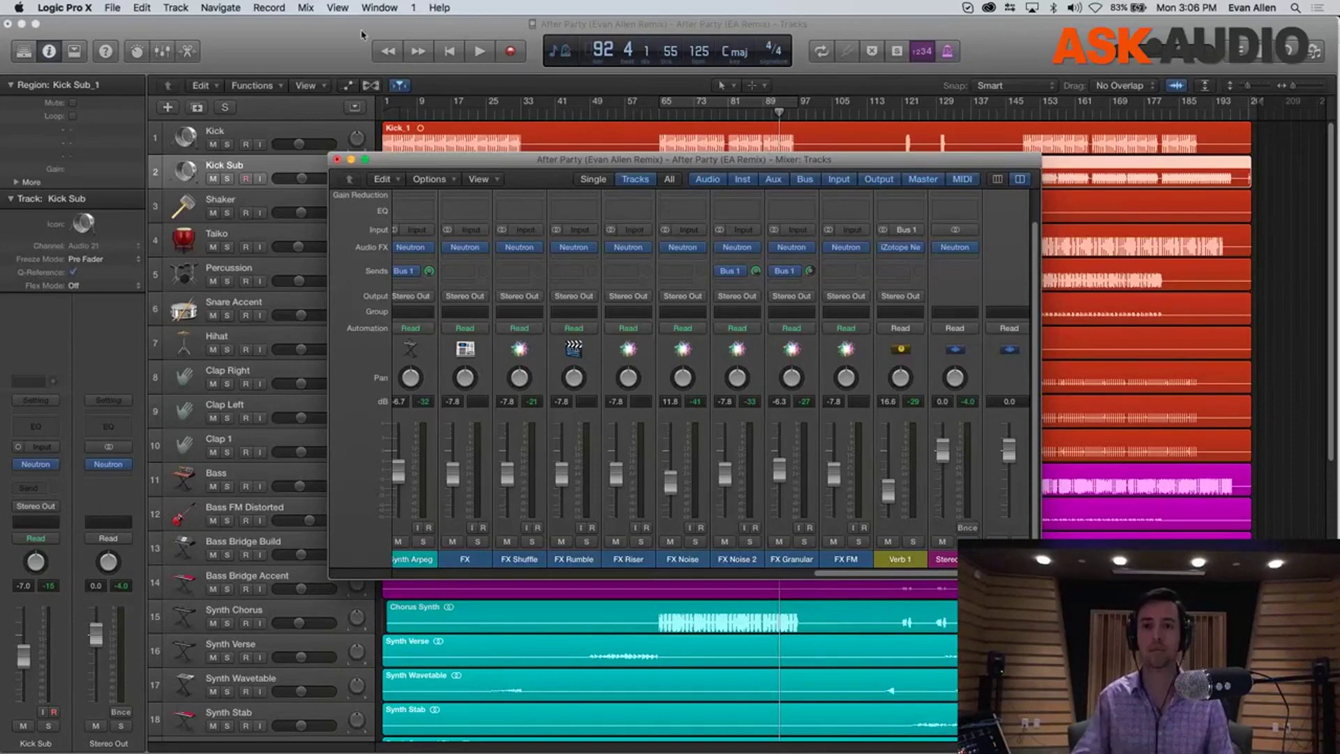
Loop the Marker 2 section and solo Kick Sub, Taiko, Bass and Synth Chorus one after another during playback
click(719, 106)
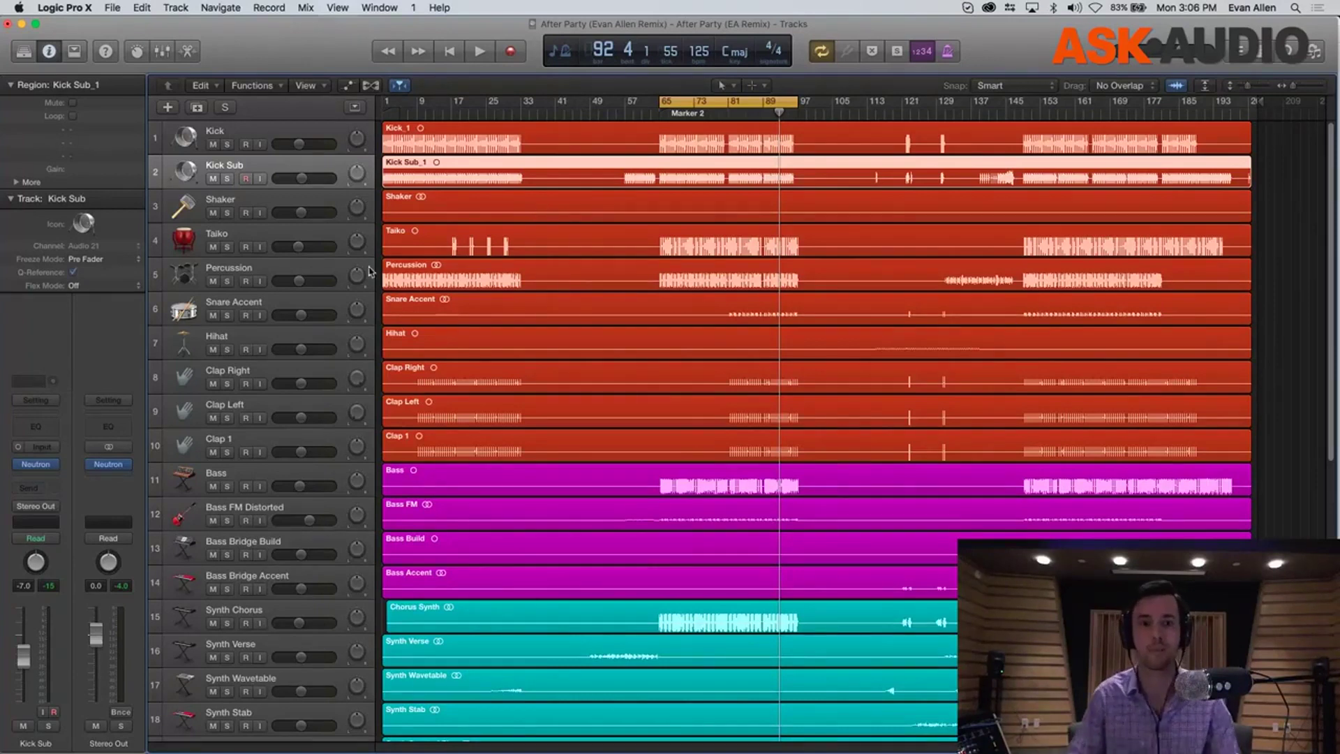
click(227, 179)
key(space)
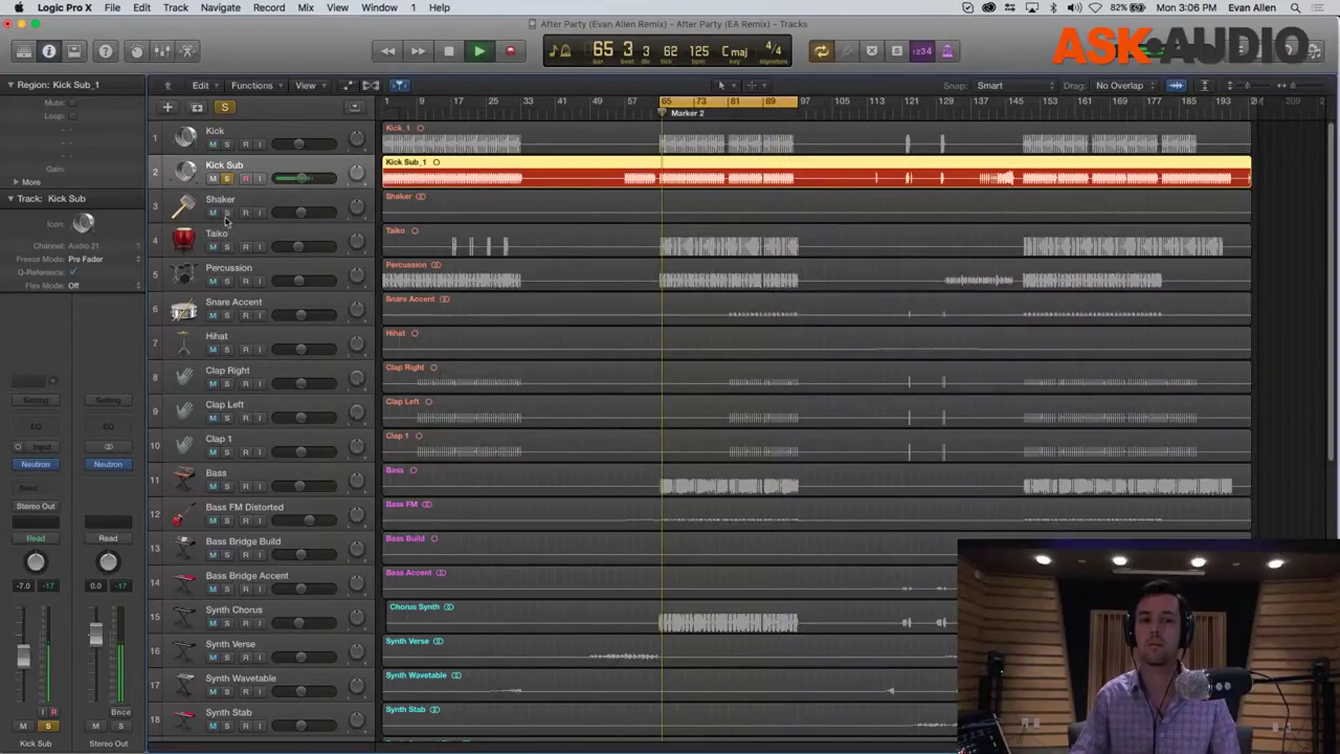
click(227, 247)
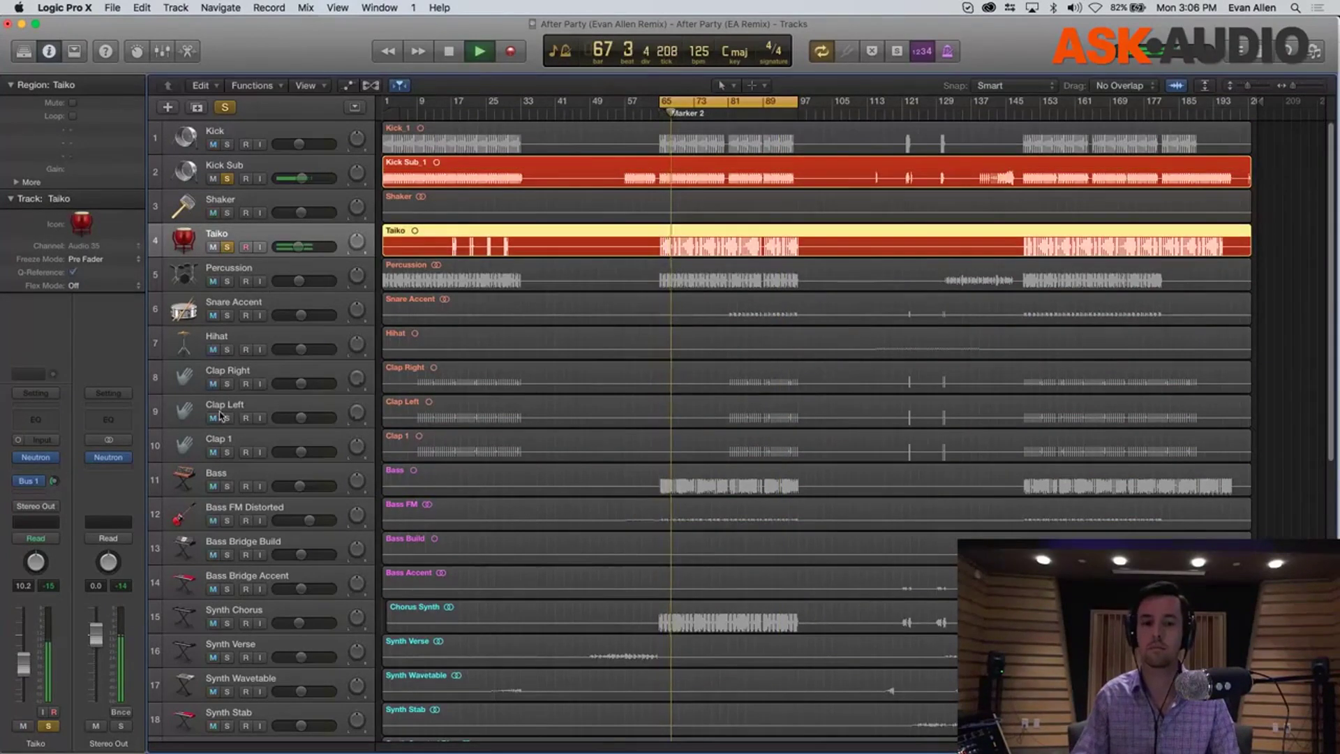
click(227, 487)
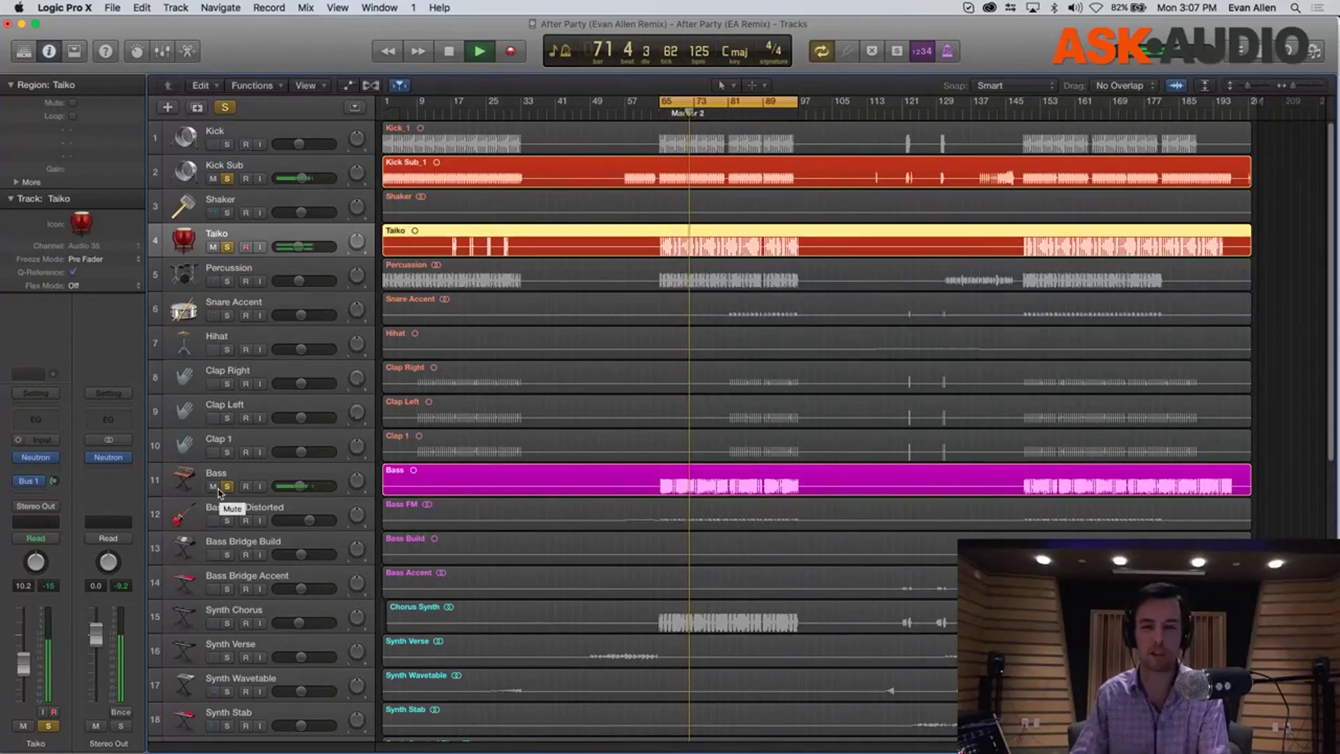
click(227, 622)
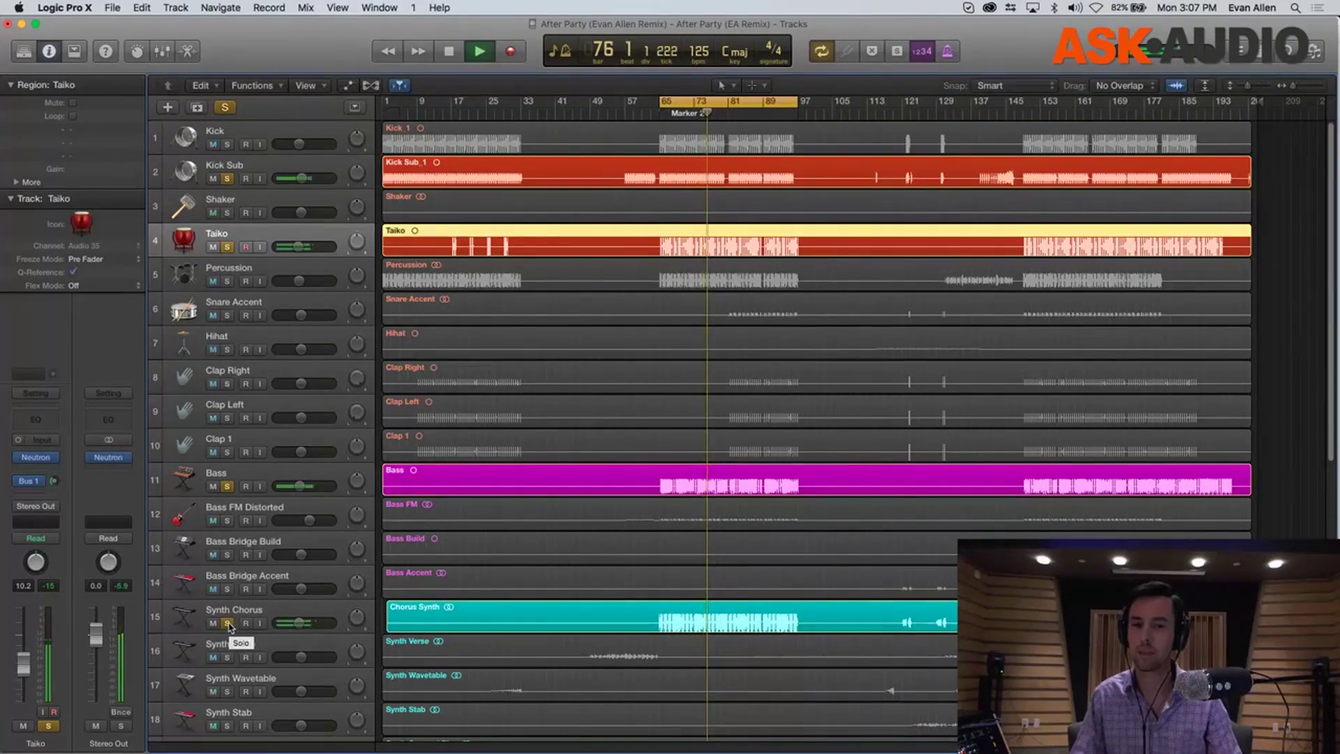
key(space)
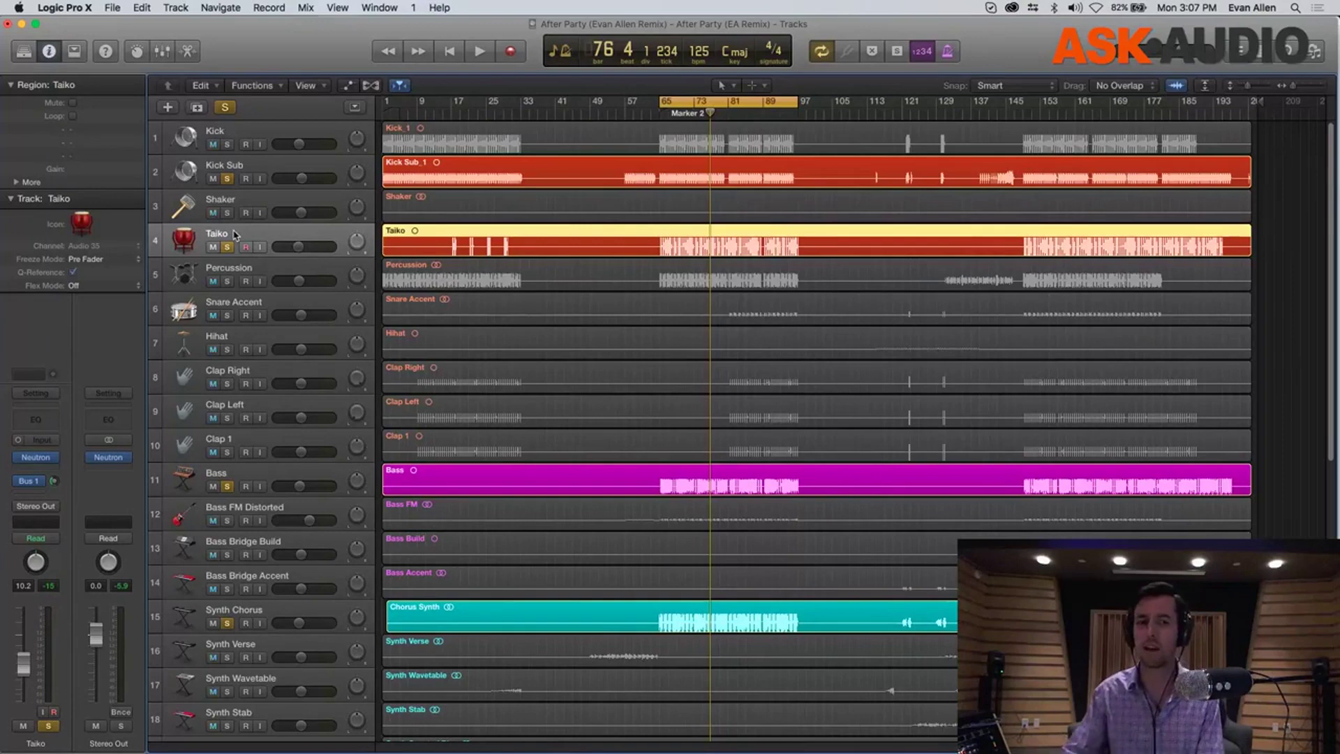
Remove the solo from Synth Chorus and Taiko, and listen to Kick Sub and Bass together from bar 65
click(183, 489)
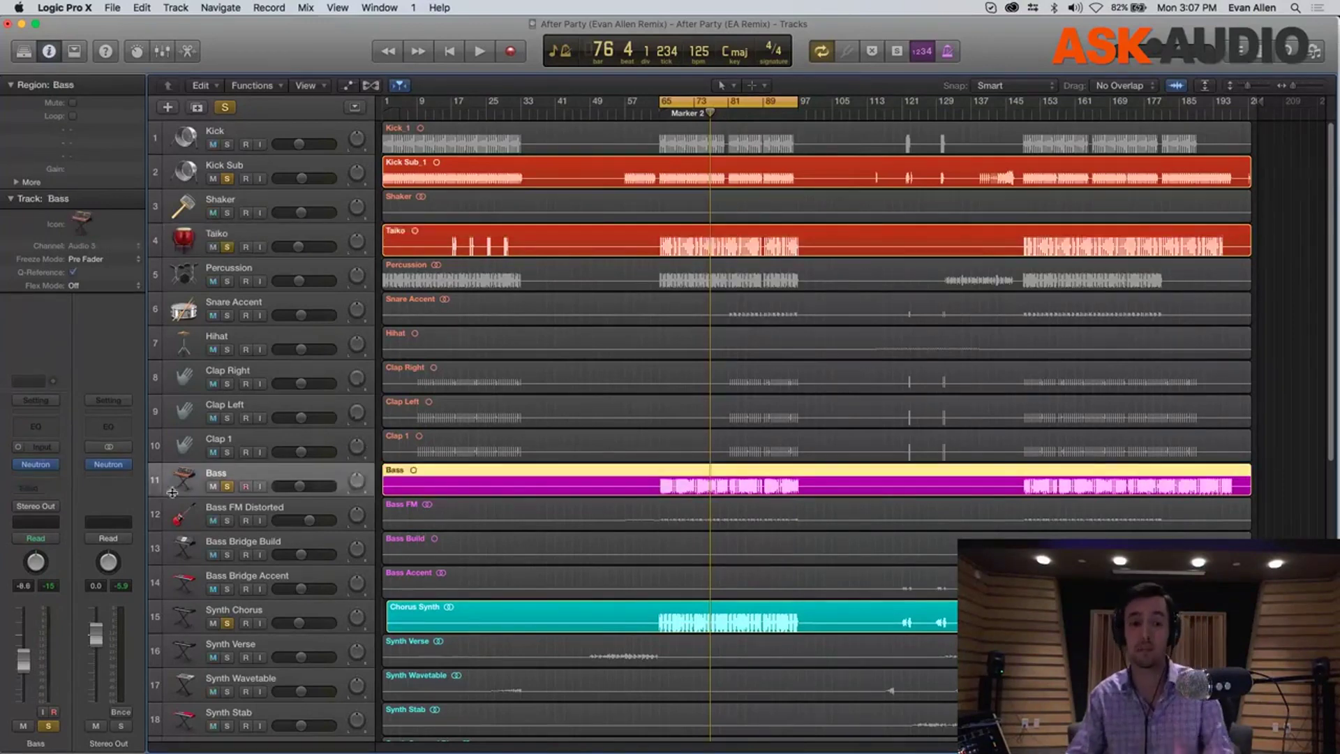
click(227, 623)
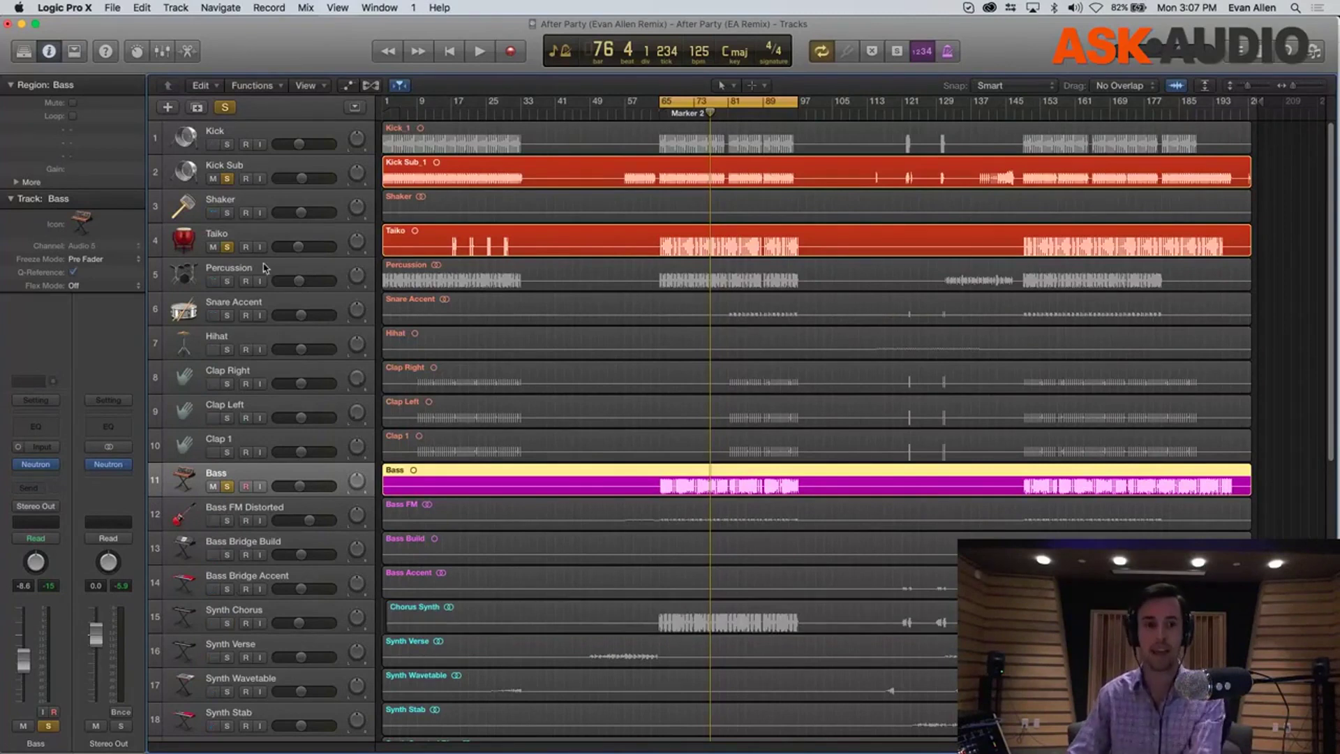
click(228, 248)
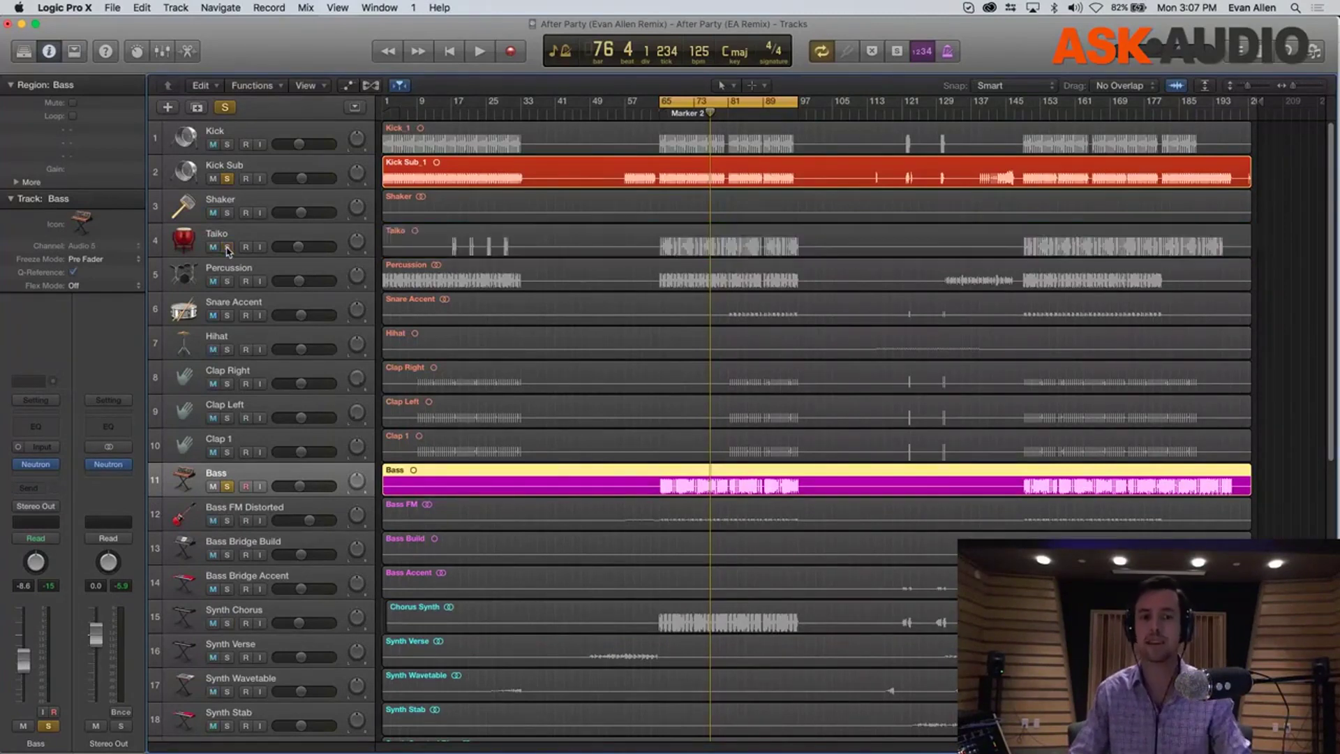
key(space)
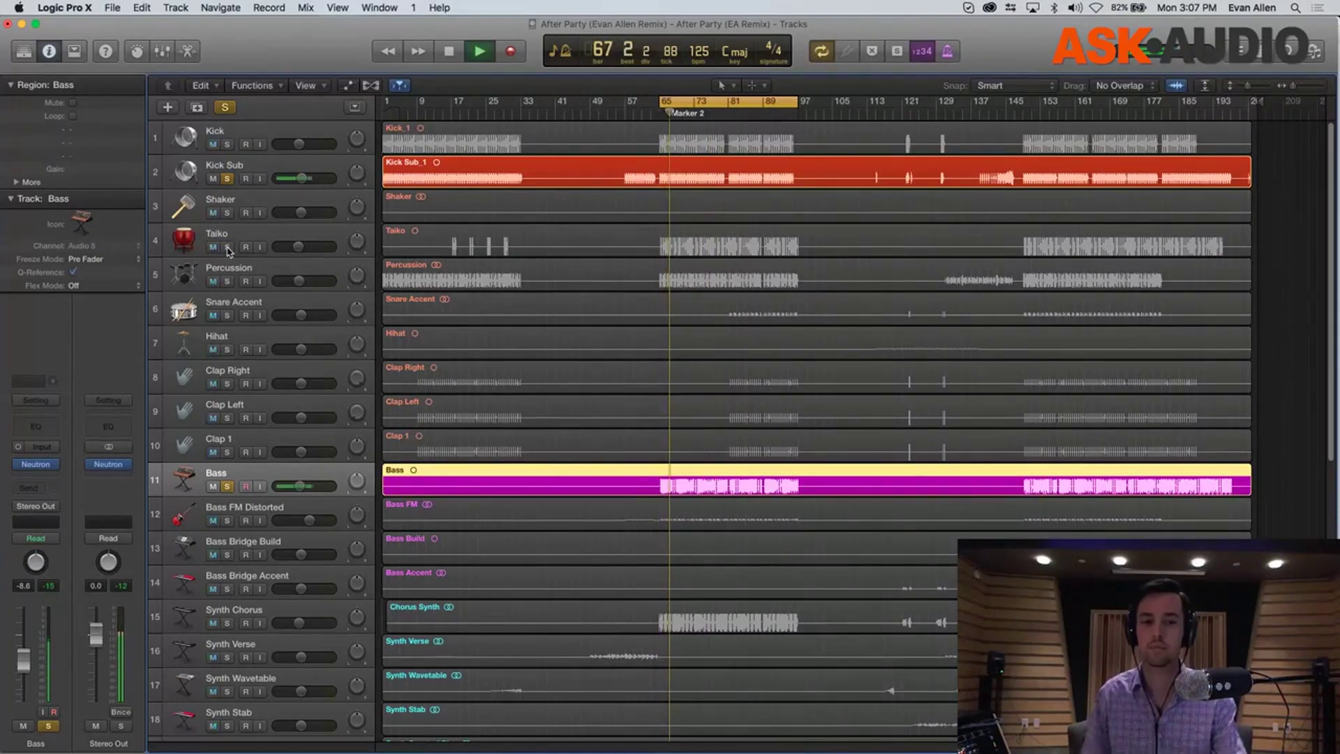
key(space)
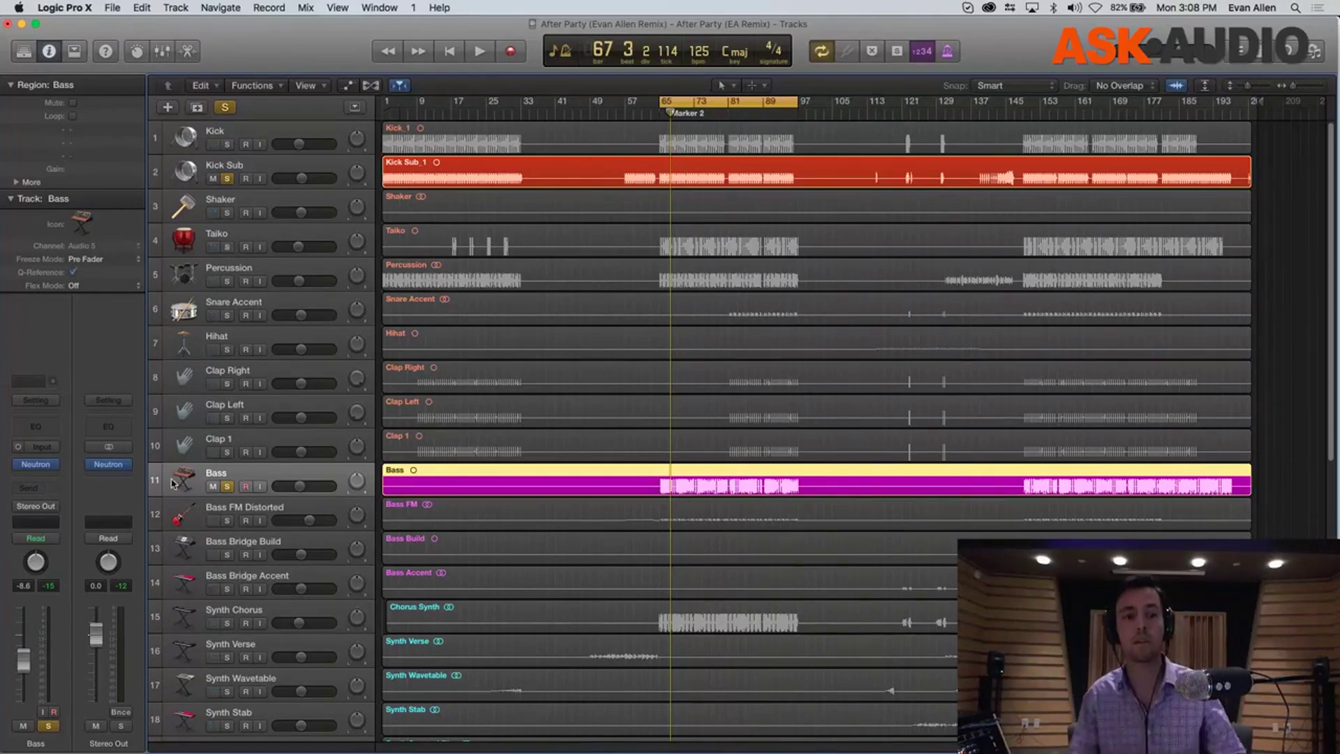
Open Neutron on the Kick Sub track and reposition its window
click(186, 172)
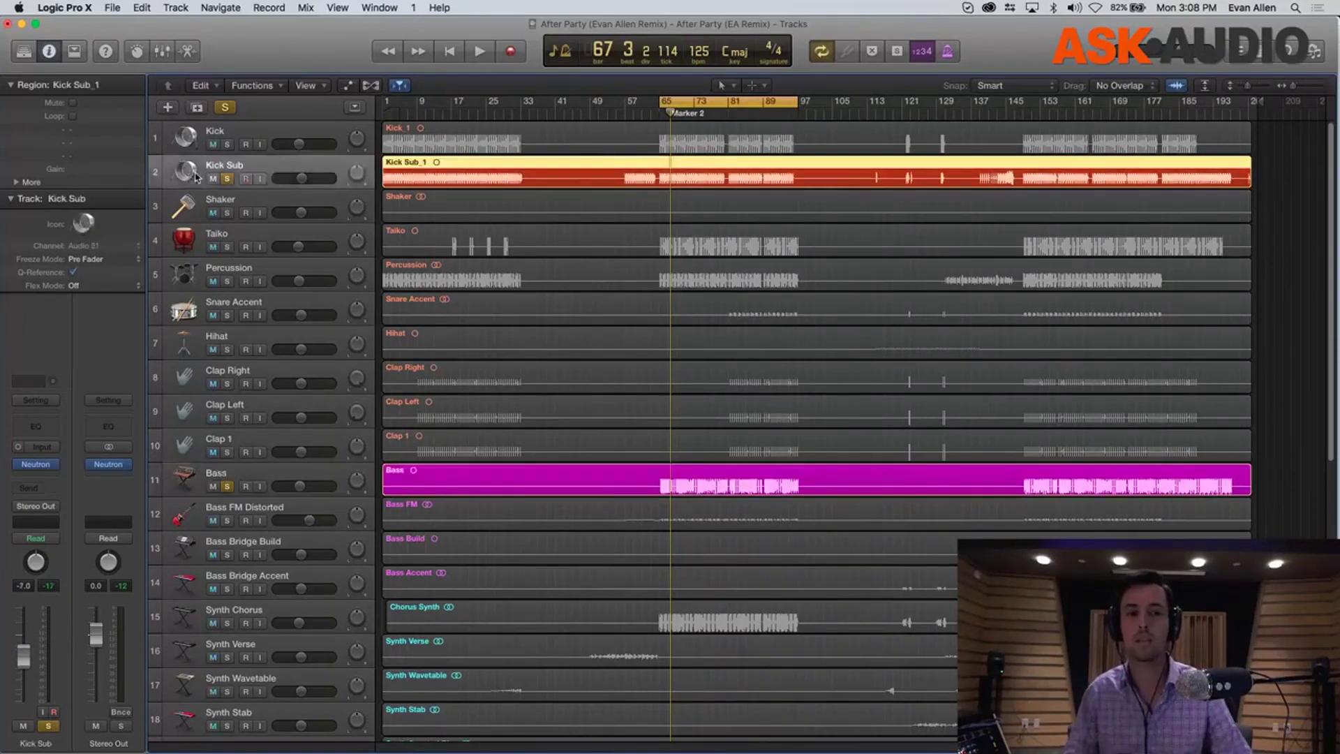
click(35, 465)
drag(570, 43, 700, 300)
Examine the channels' Neutron inserts in the mixer and close the mixer window
key(cmd+2)
drag(537, 171, 314, 43)
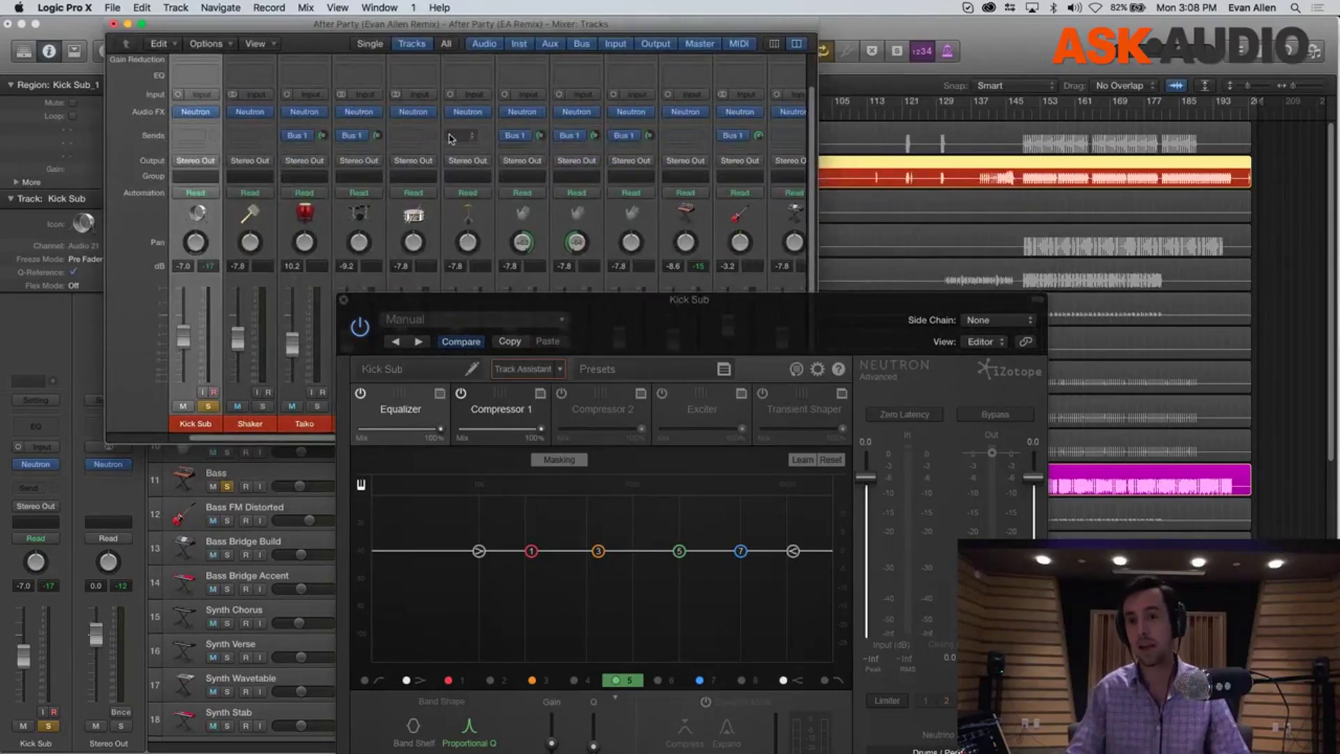
click(114, 25)
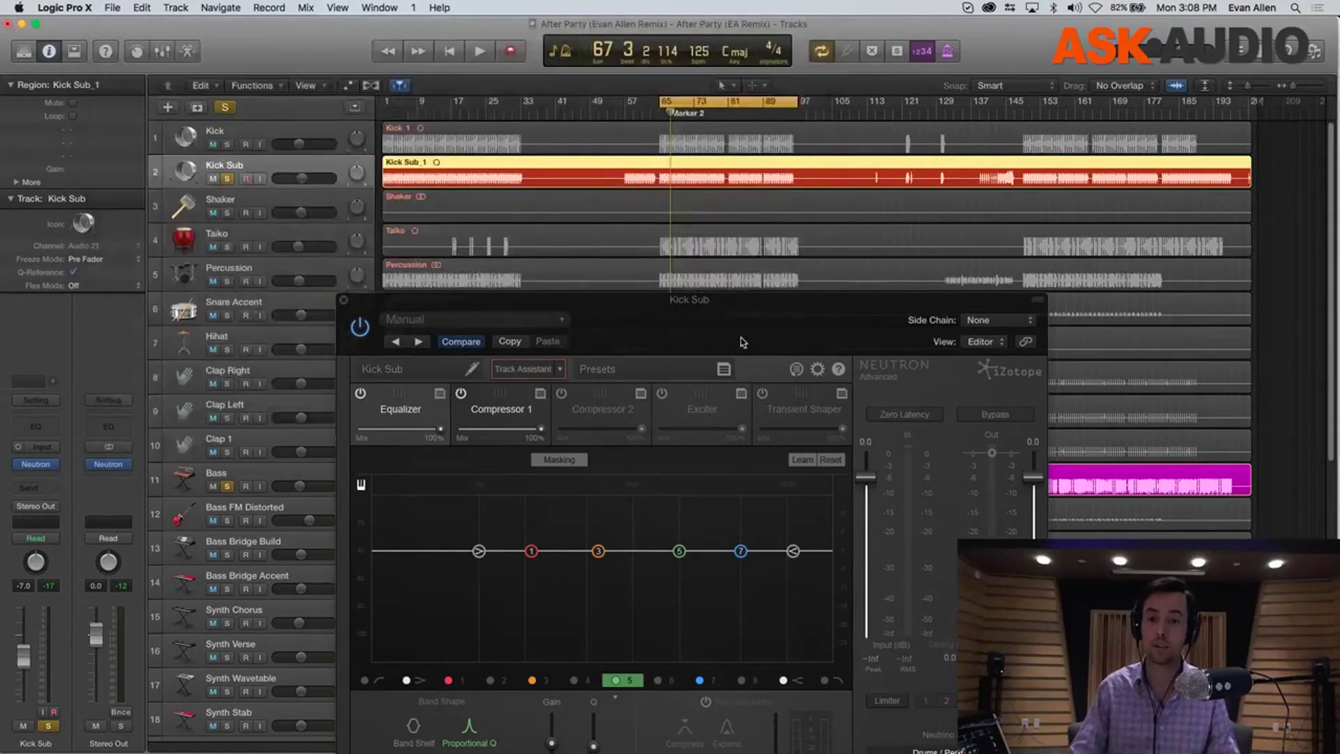
Change the frequency scale of Kick Sub's Neutron equalizer display and watch its spectrum during playback
drag(744, 342, 704, 178)
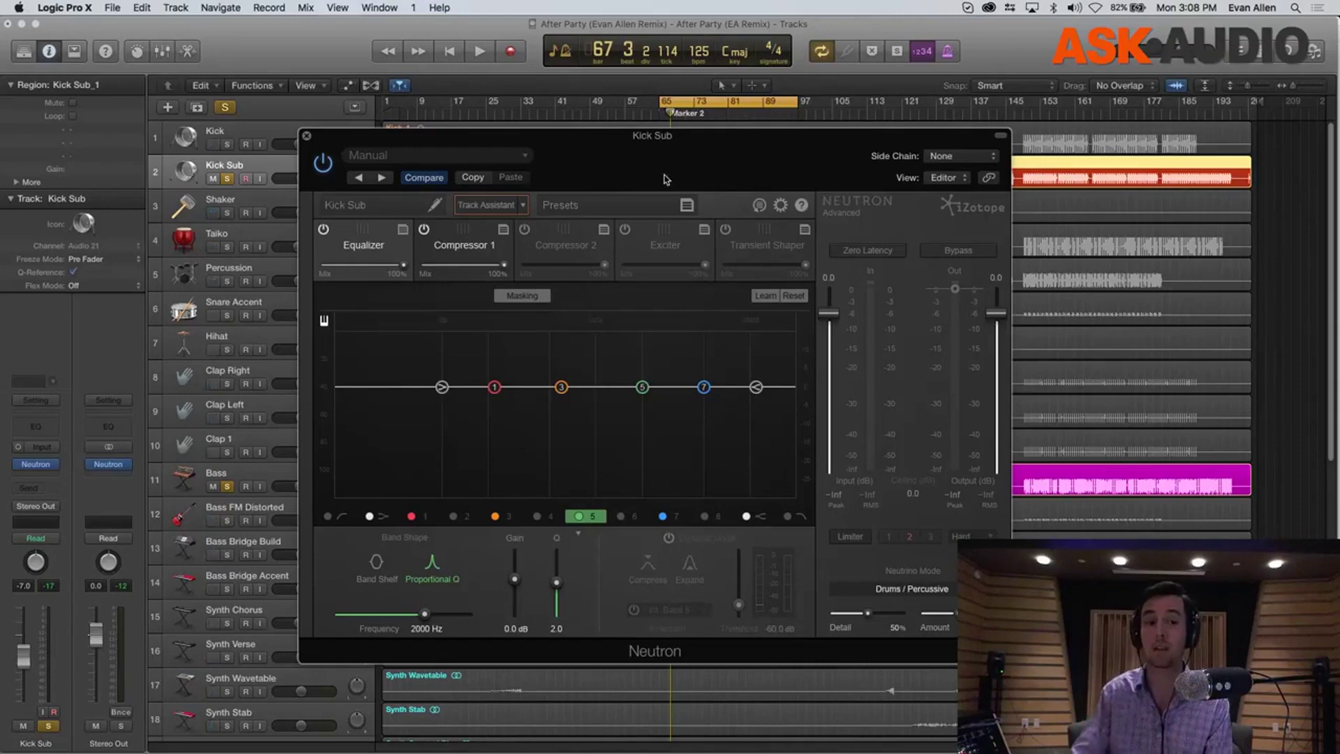
right_click(462, 340)
click(502, 360)
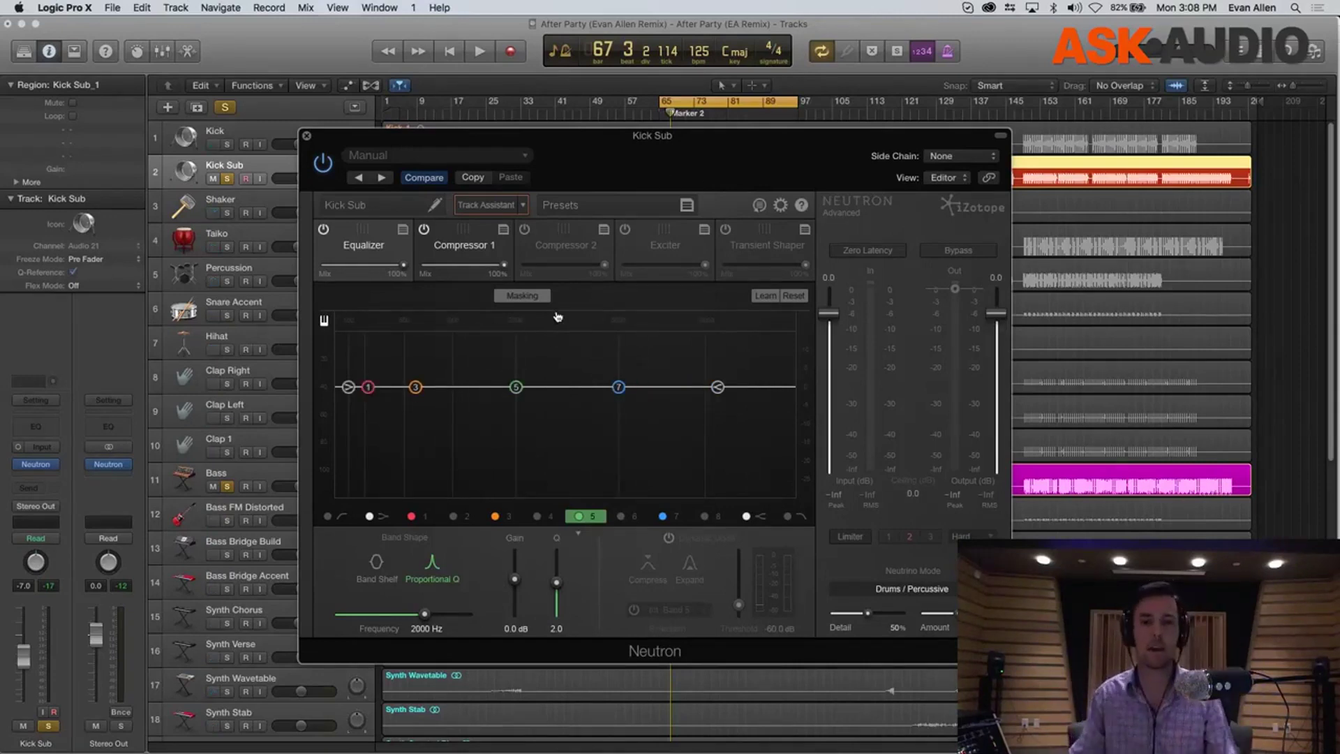
key(space)
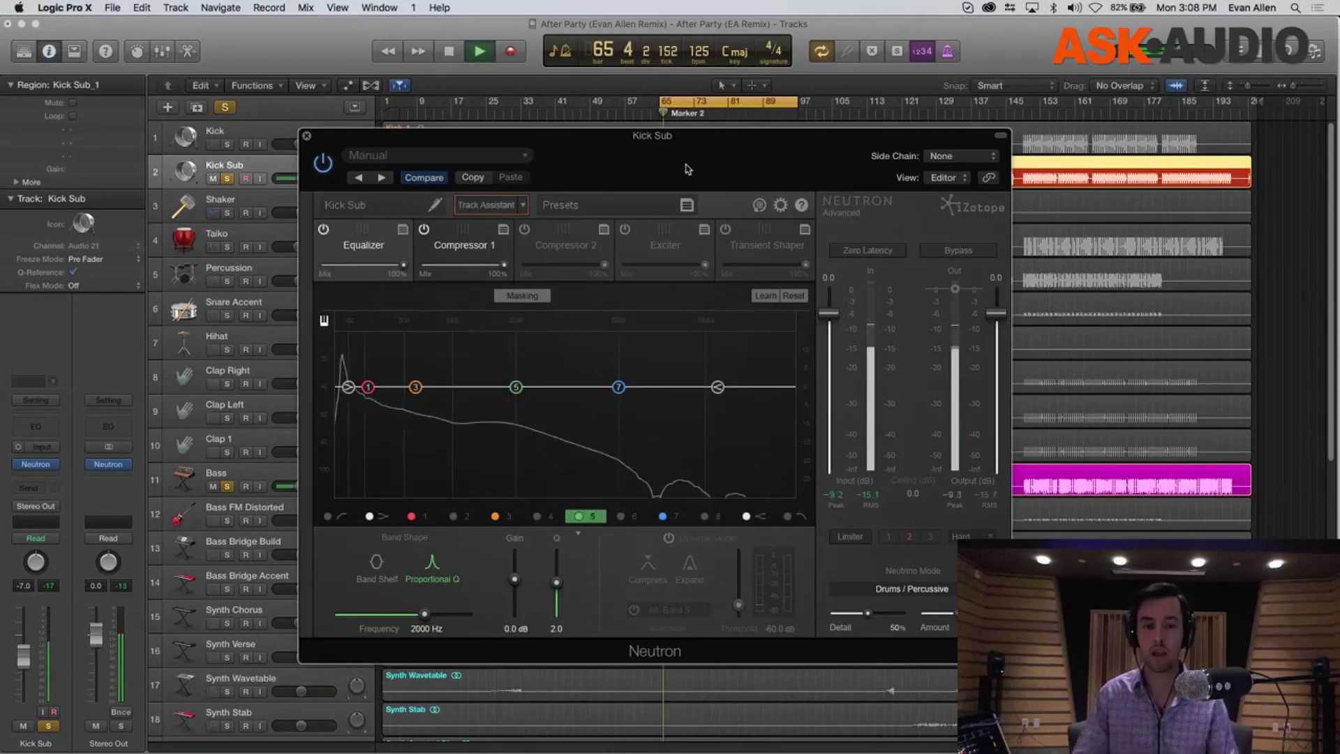
drag(682, 134, 775, 80)
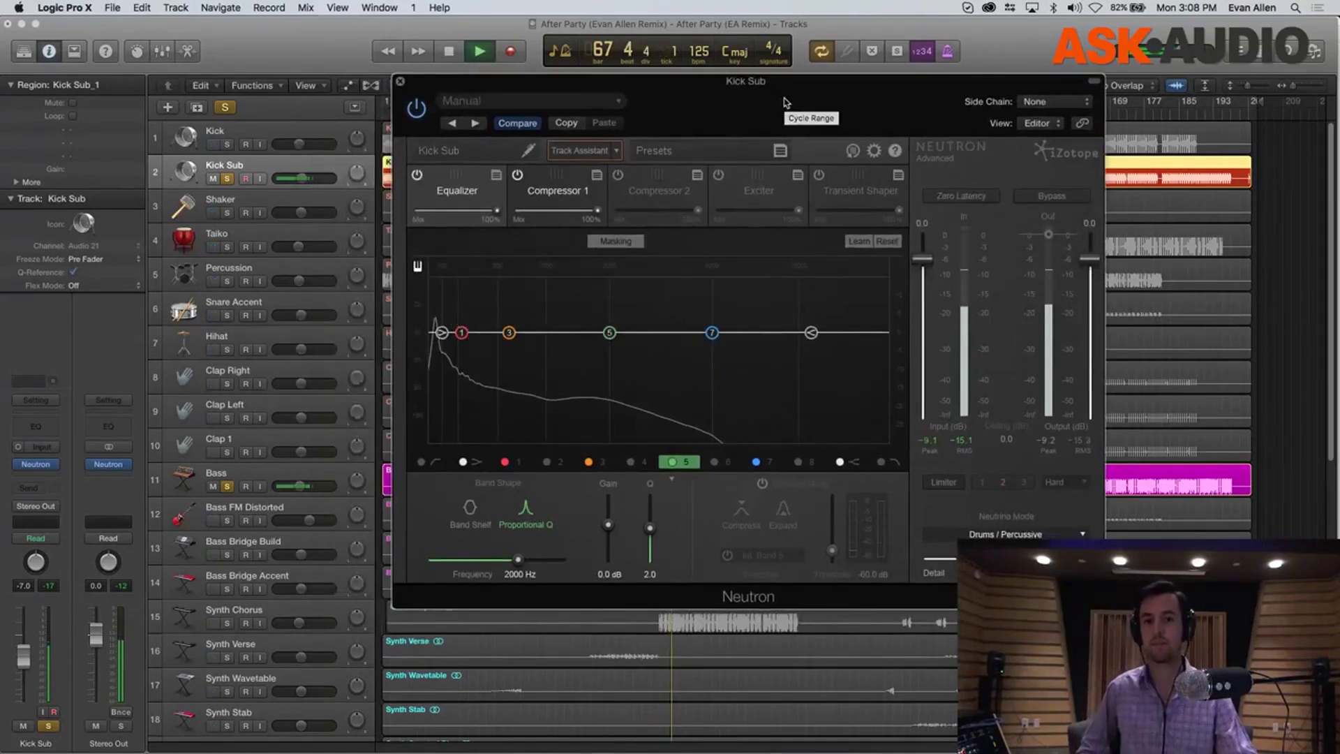
key(space)
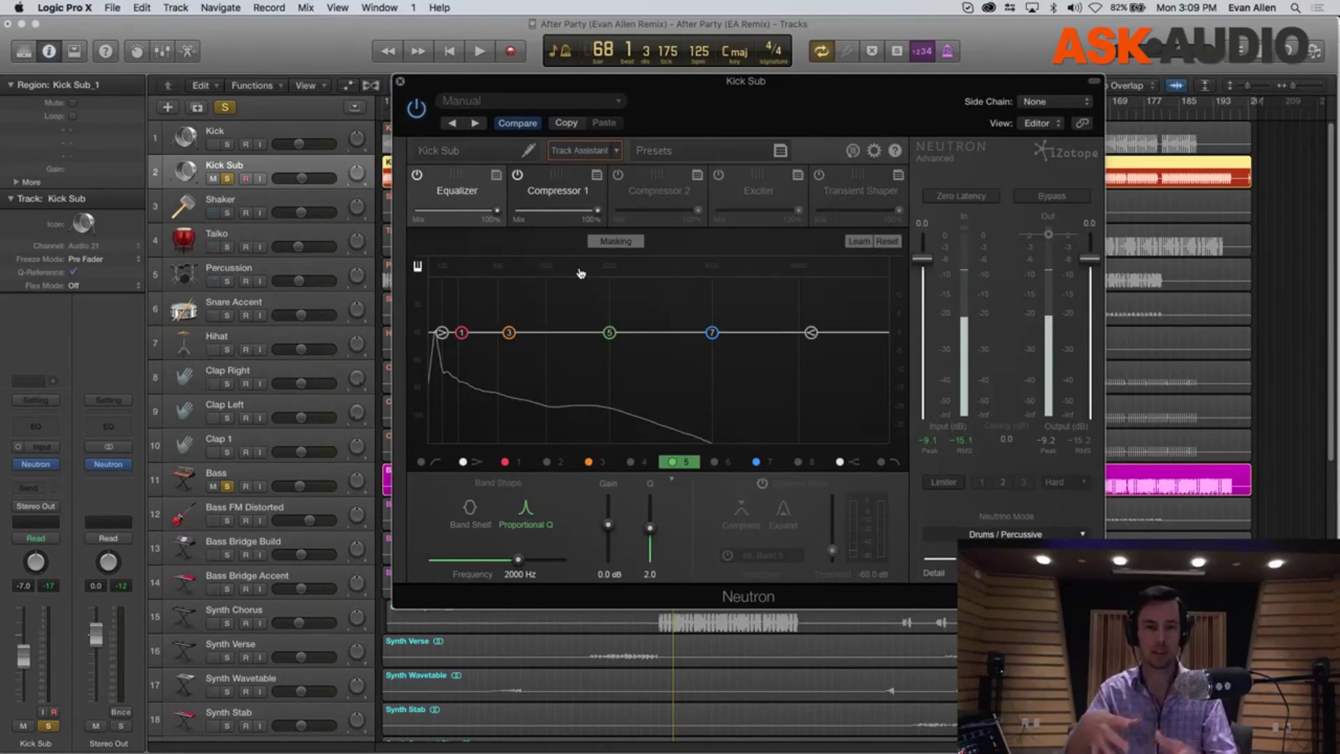
Display the Exciter module in Kick Sub's Neutron and toggle it on and off again
click(751, 195)
click(720, 177)
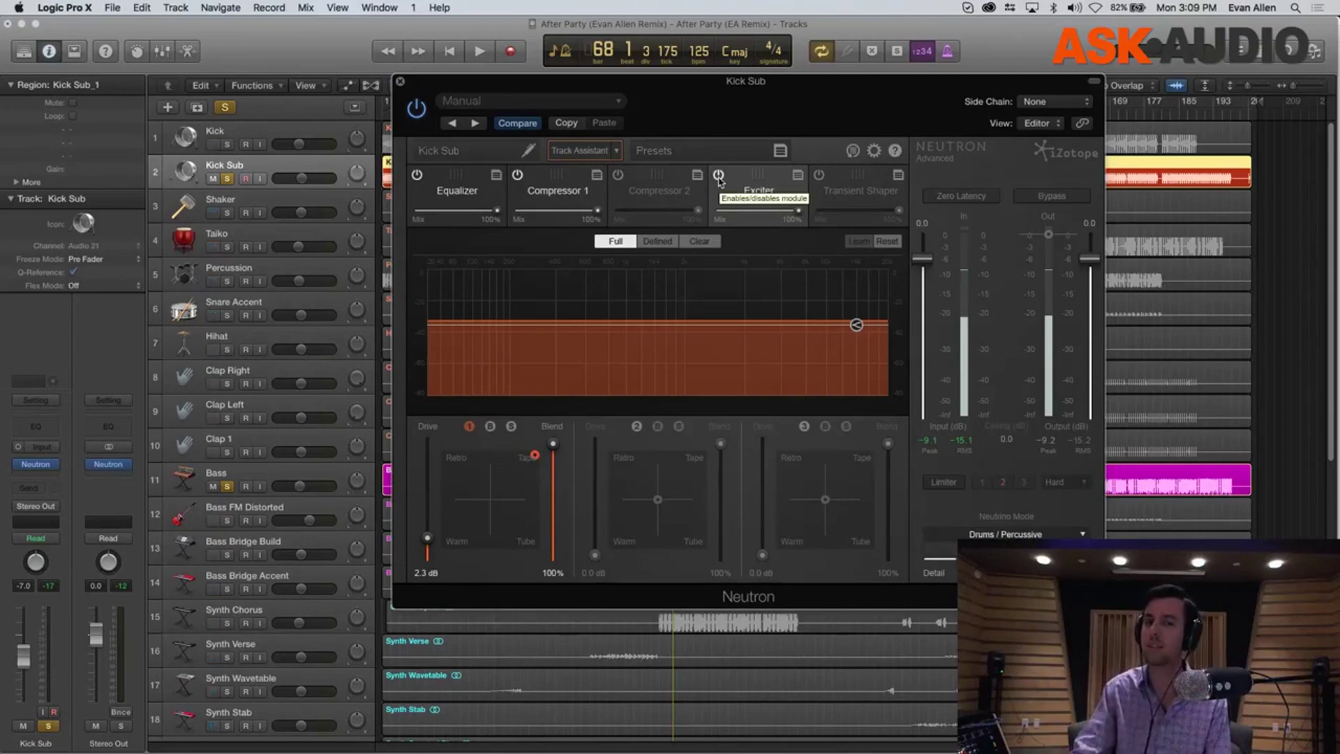
click(718, 175)
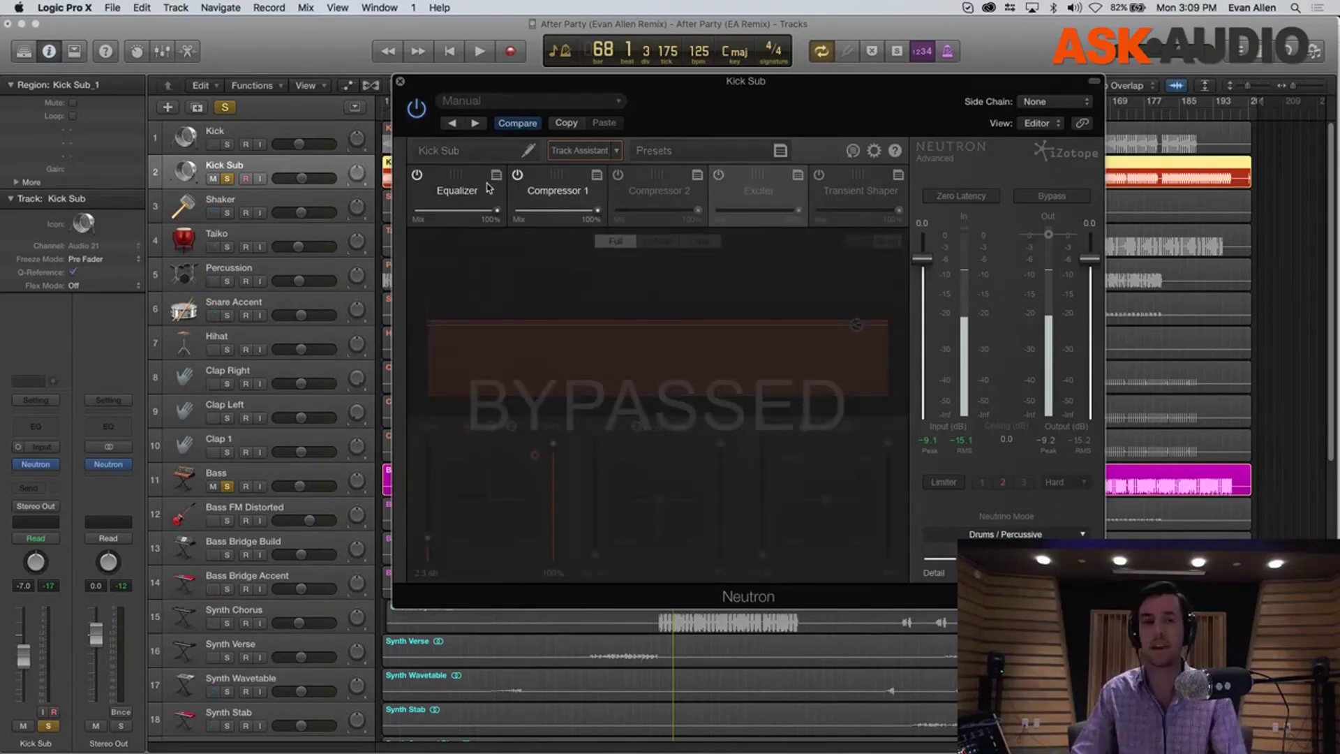